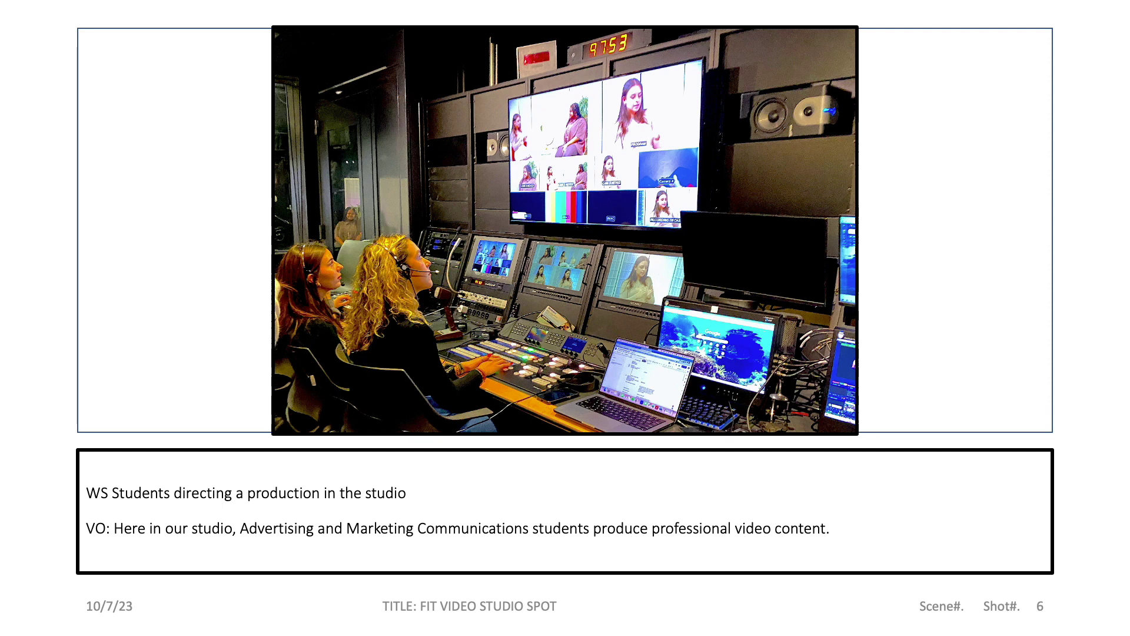
Advance the storyboard slideshow to the shot panning over the man and woman talking.
key("Right")
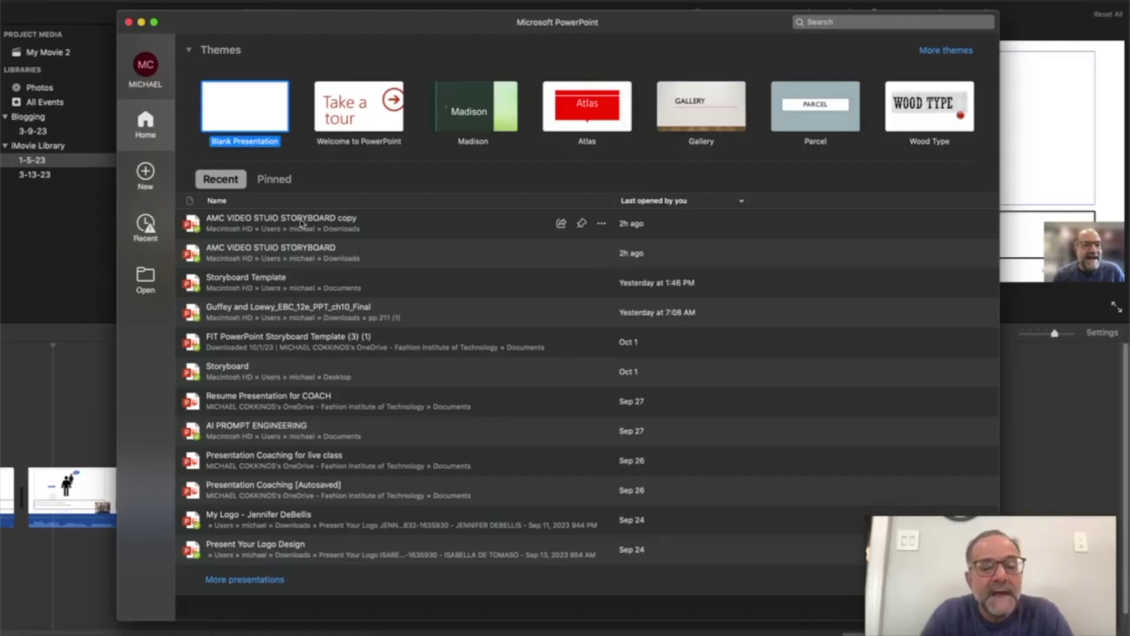
Create a blank deck, add a Title and Content slide, and switch to Slide Master view.
double_click(256, 114)
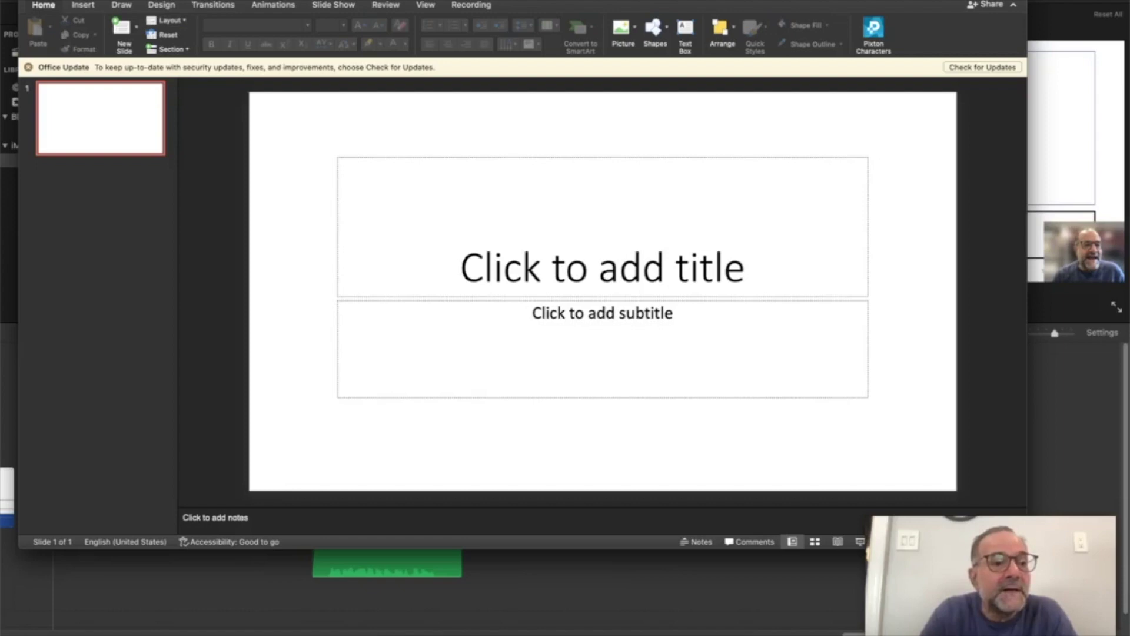
left_click(136, 27)
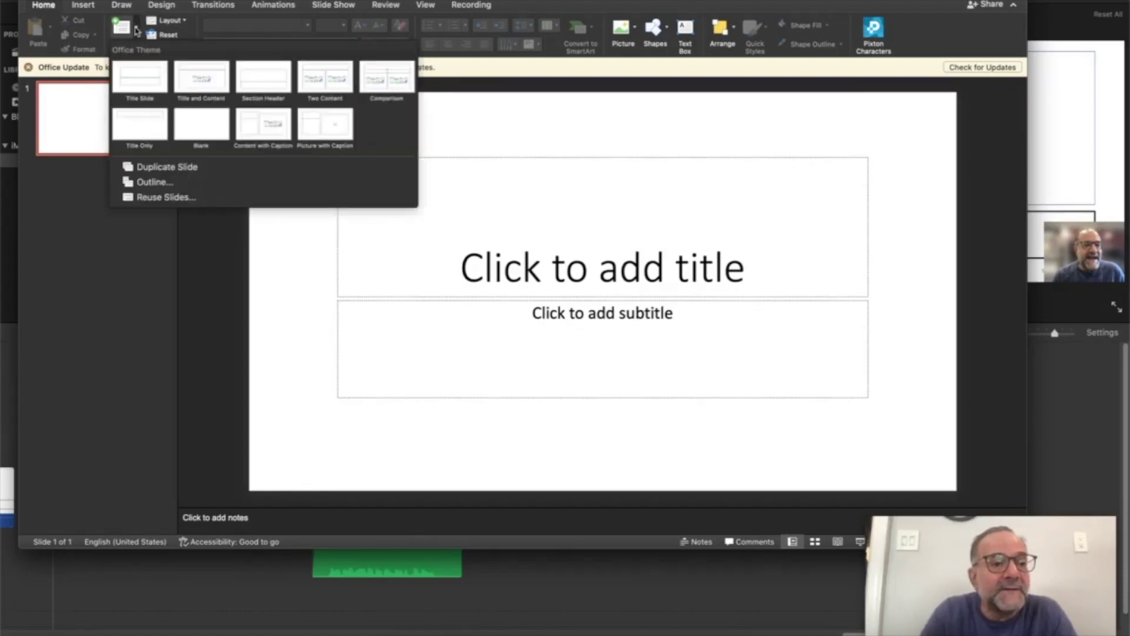
left_click(201, 88)
left_click(123, 194)
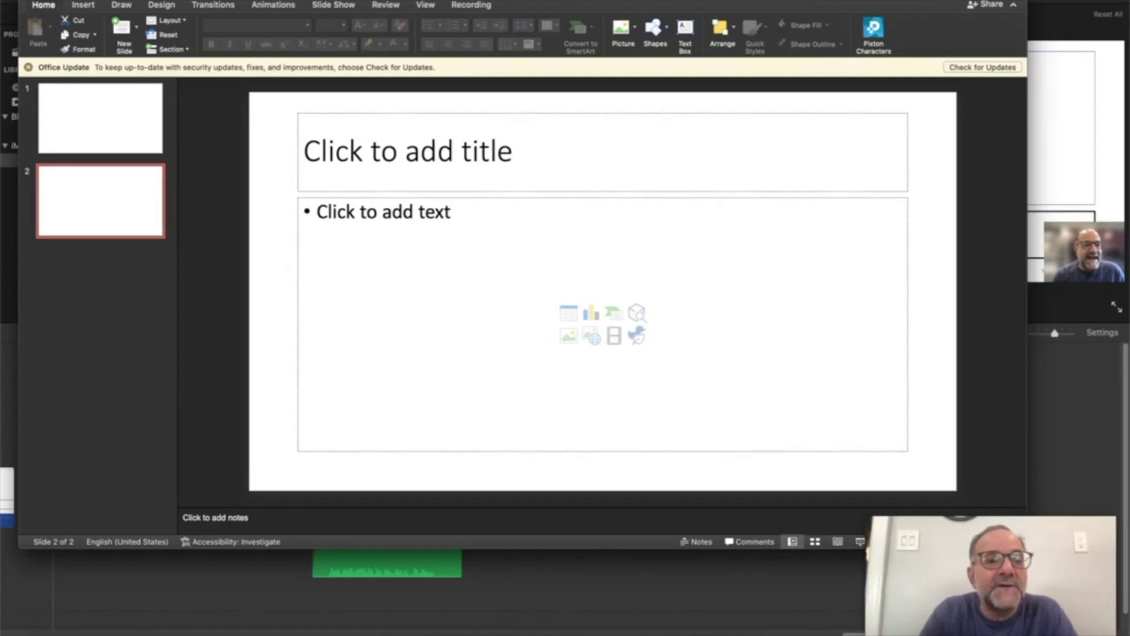
left_click(425, 6)
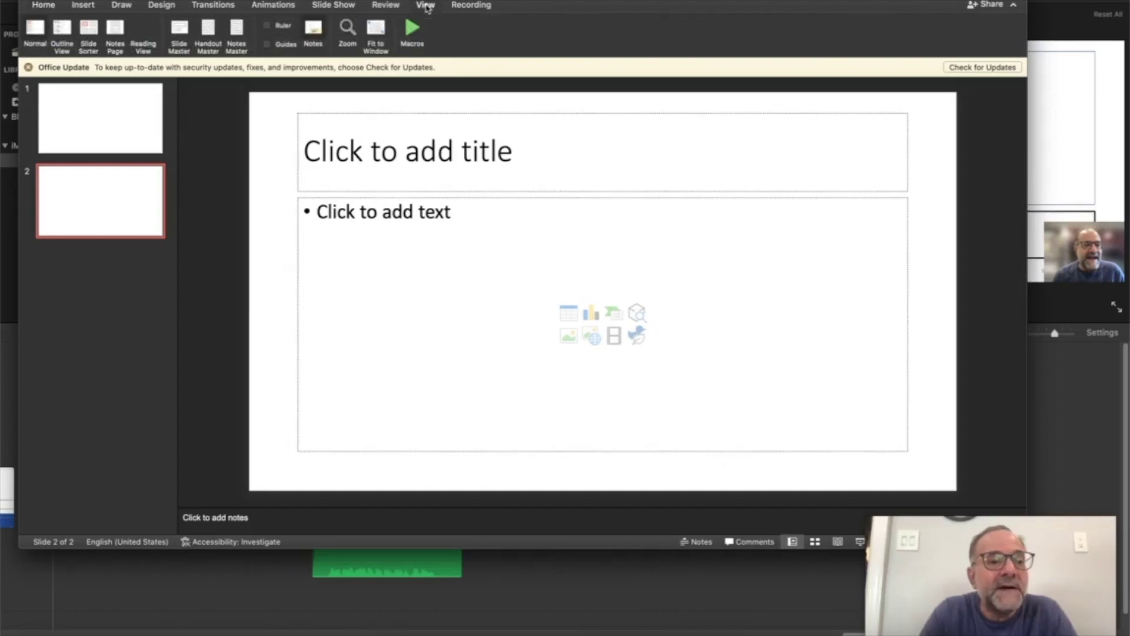
left_click(179, 33)
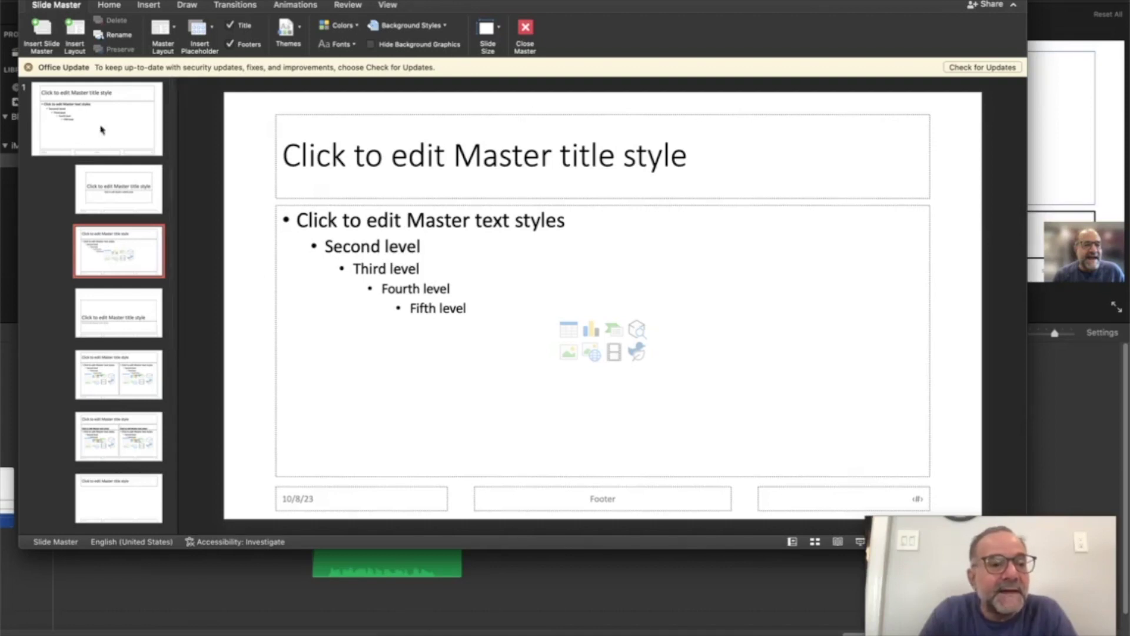
Rename the Title and Content master layout to 'Stories'.
left_click(117, 36)
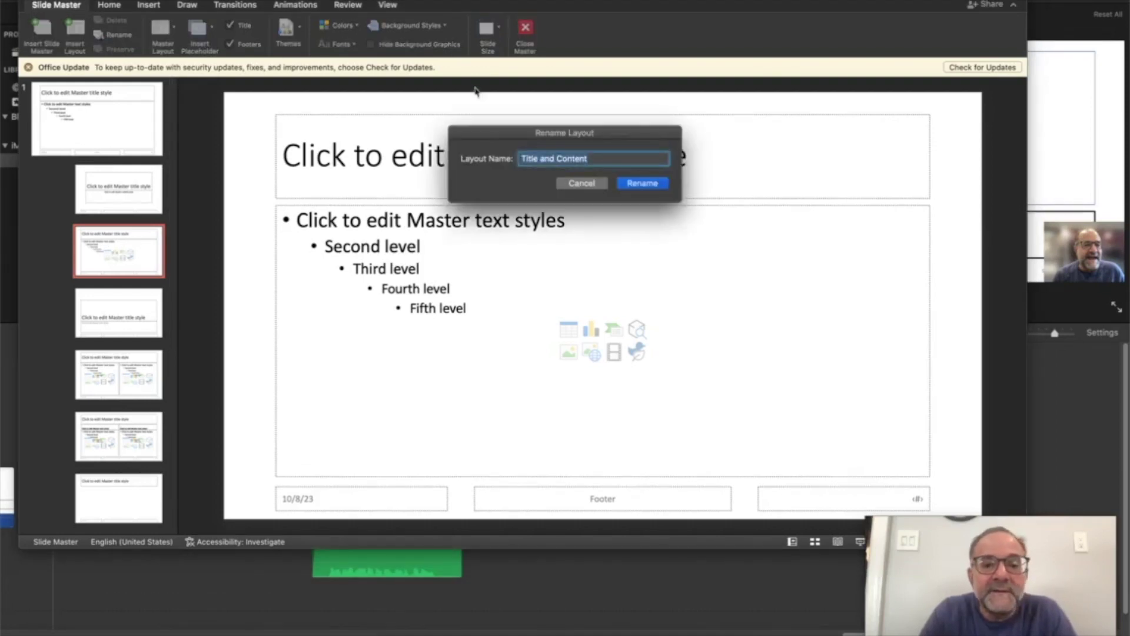
left_click(552, 160)
left_click_drag(552, 160, 588, 159)
type("S")
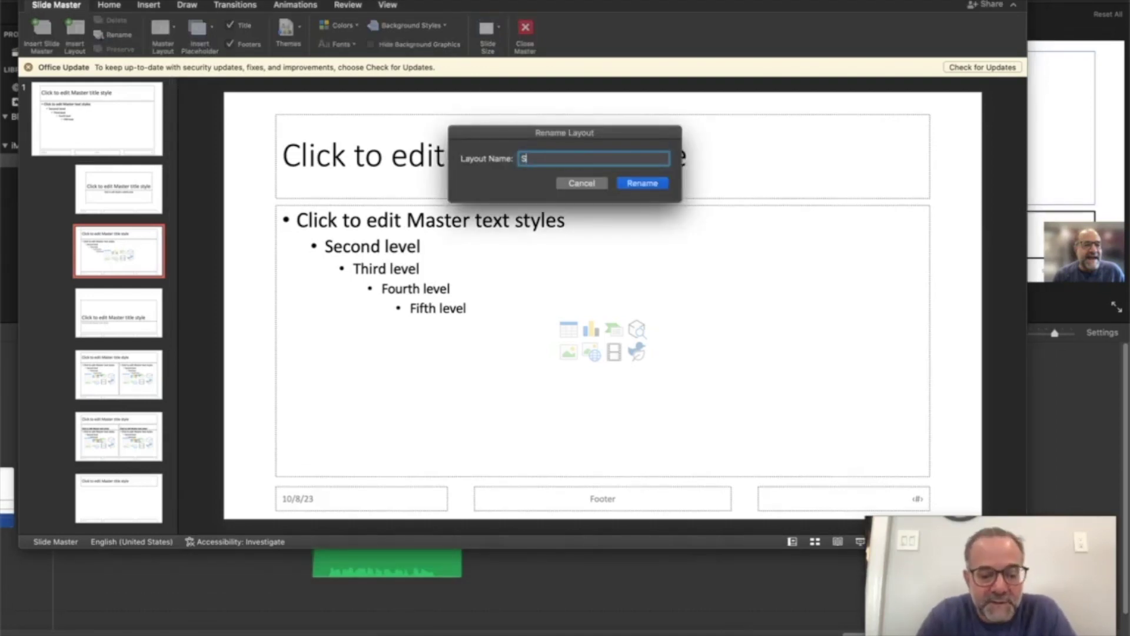
type("tories")
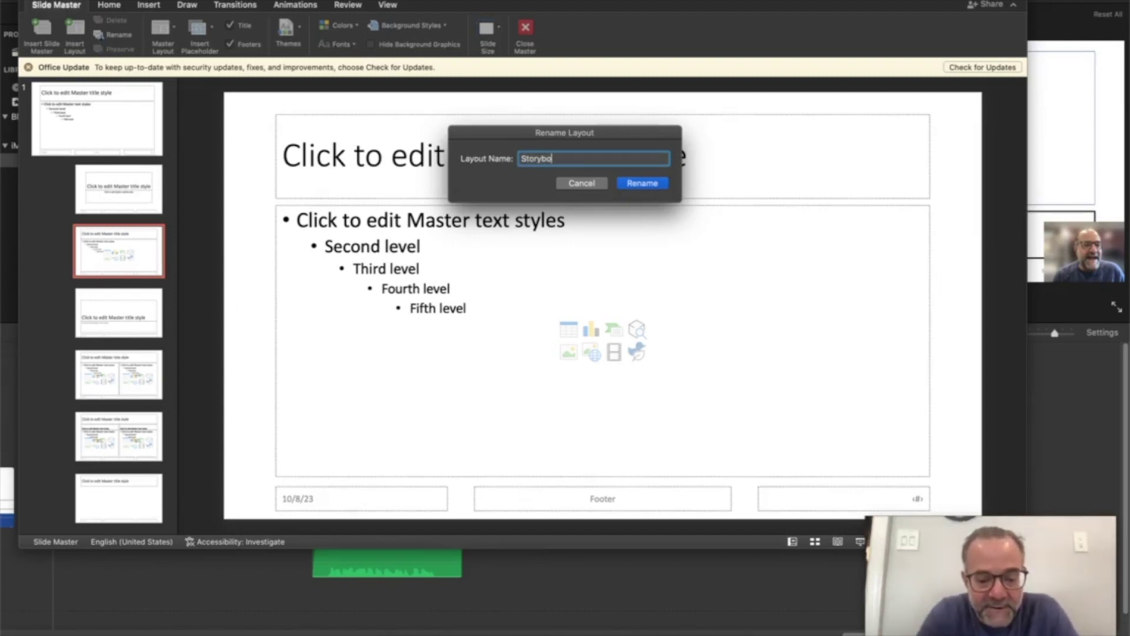
key("Return")
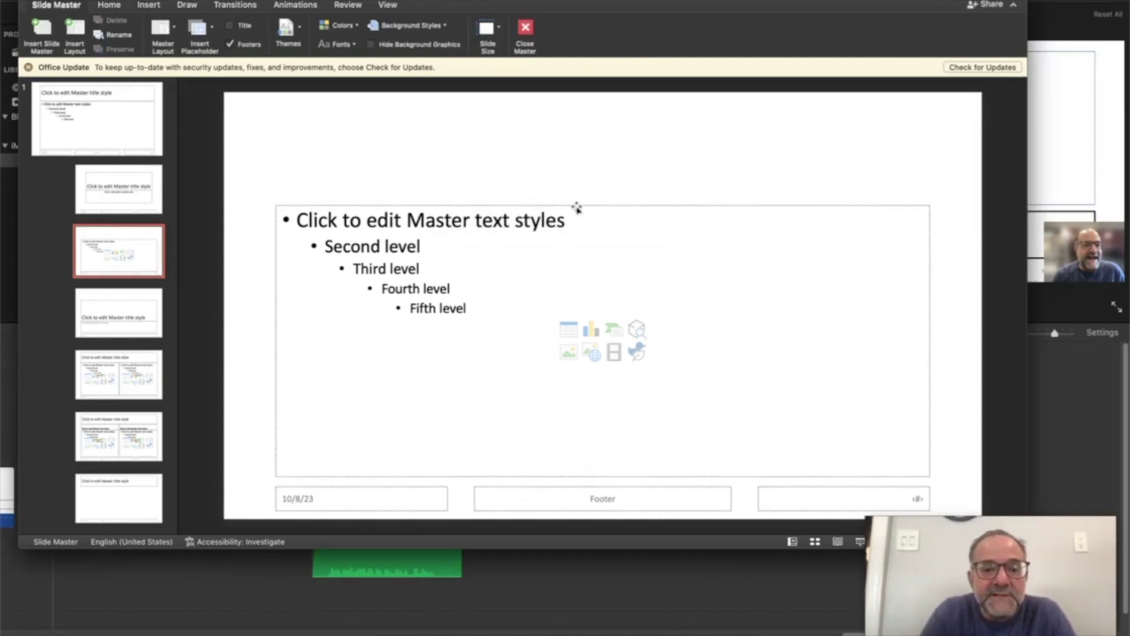
Move the layout's content placeholder up to the top of the slide.
left_click(577, 206)
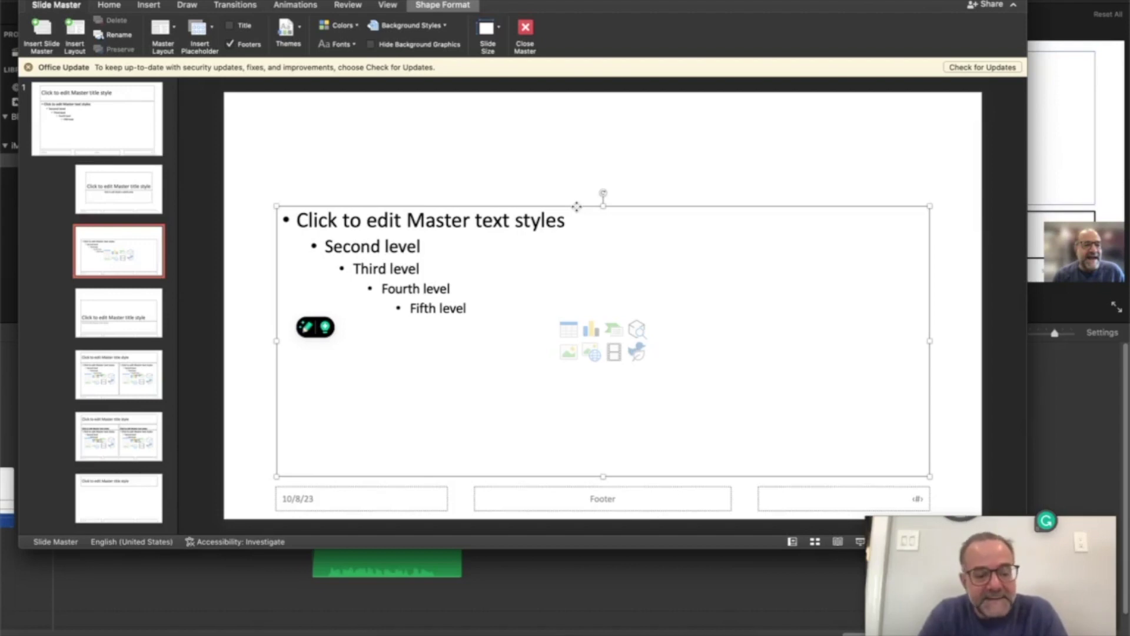
left_click_drag(577, 206, 581, 106)
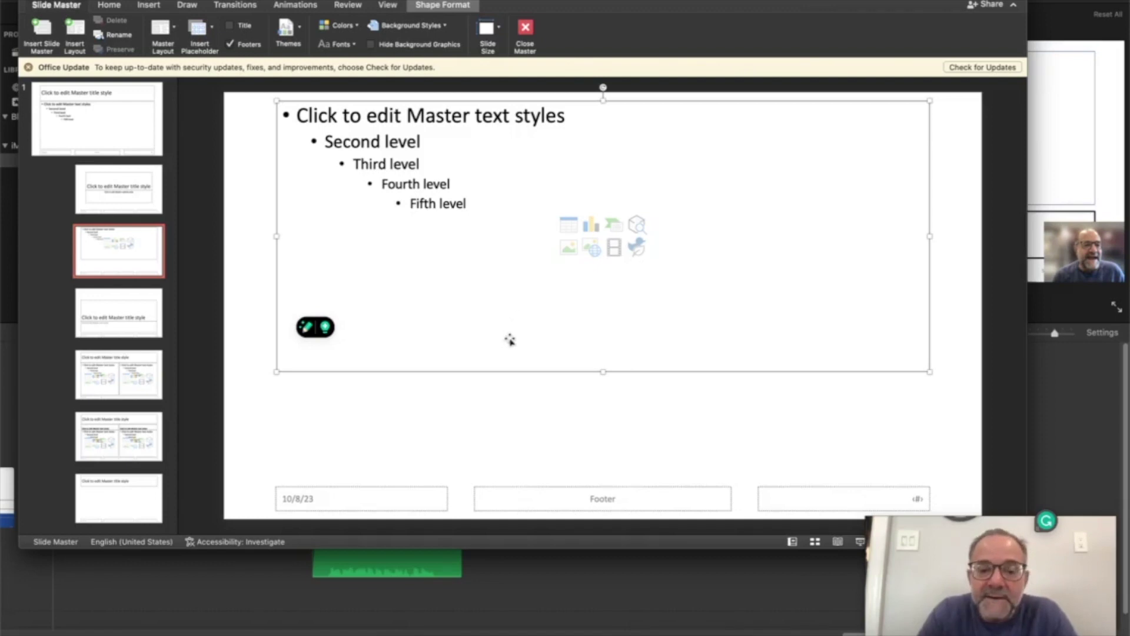
double_click(507, 373)
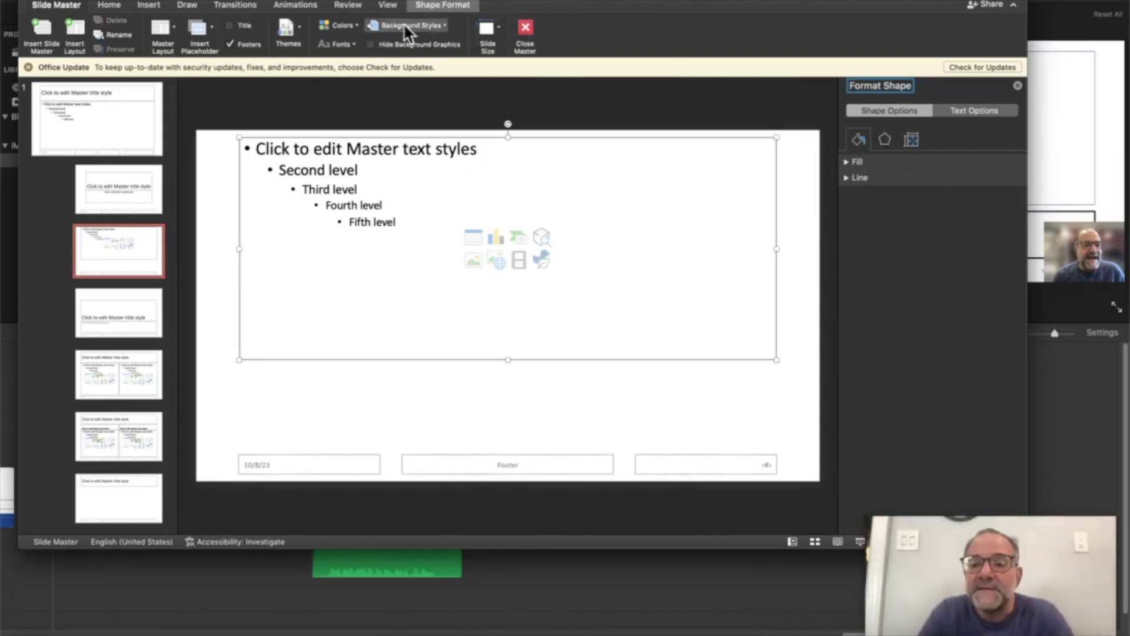
Set the placeholder's outline to a solid black line, 2 pt wide.
left_click(846, 178)
left_click(854, 210)
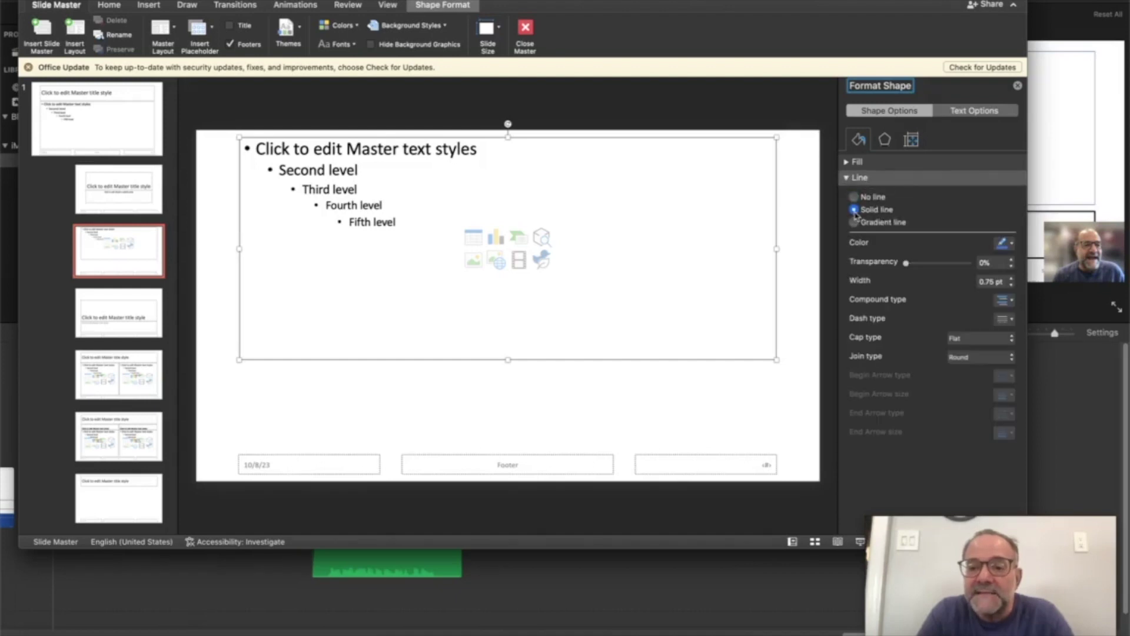
left_click(1010, 245)
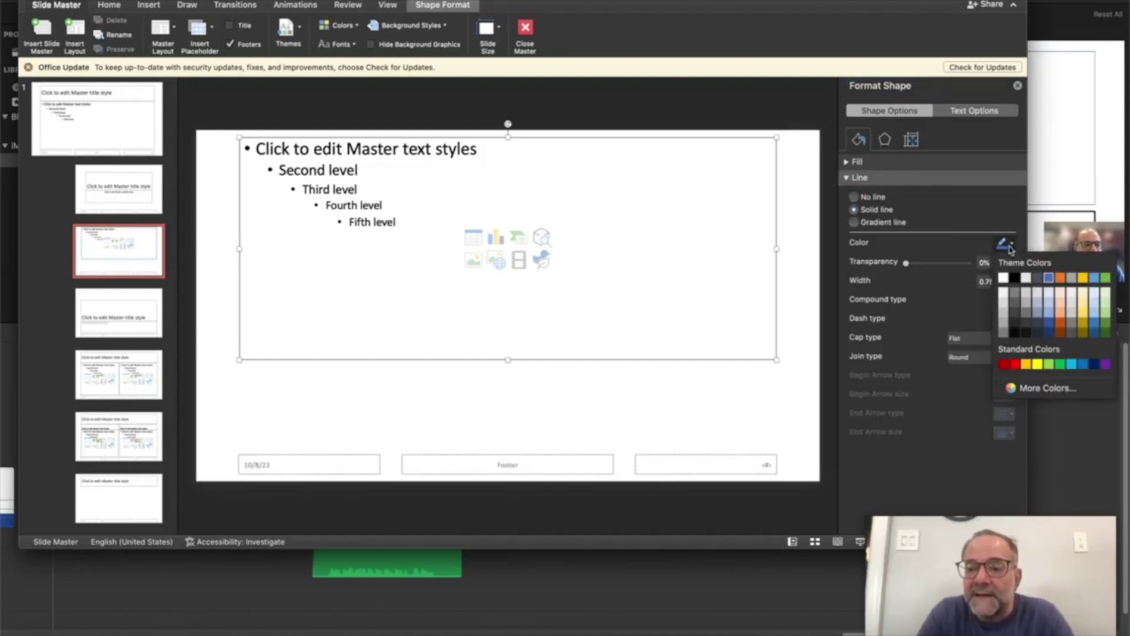
left_click(1014, 277)
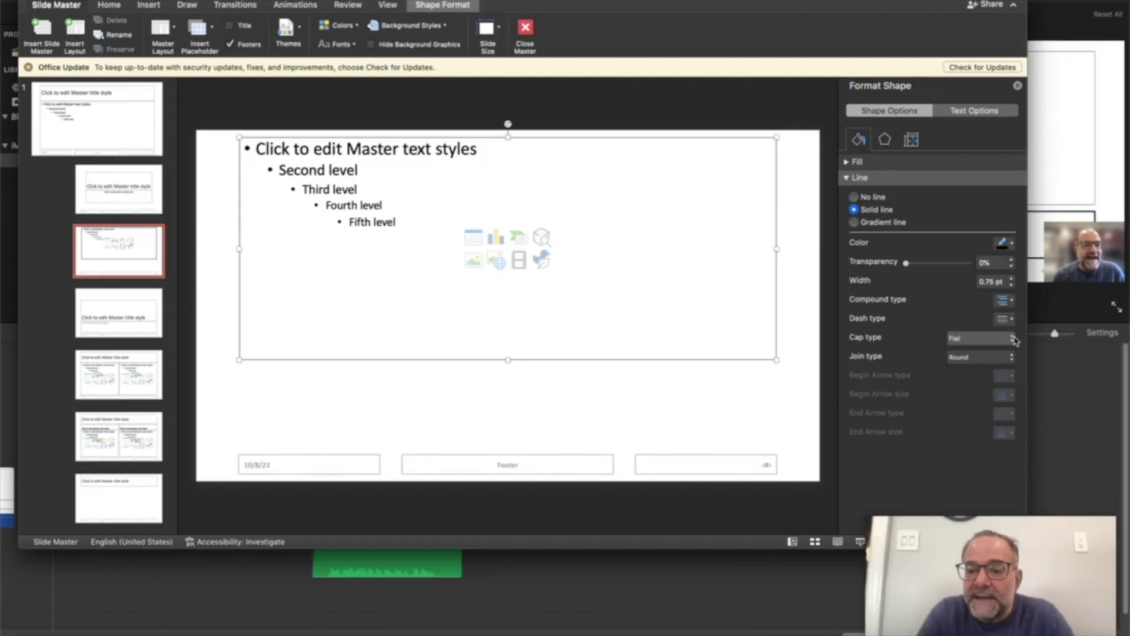
left_click(1013, 278)
left_click(1012, 278)
left_click(1013, 278)
left_click(1012, 278)
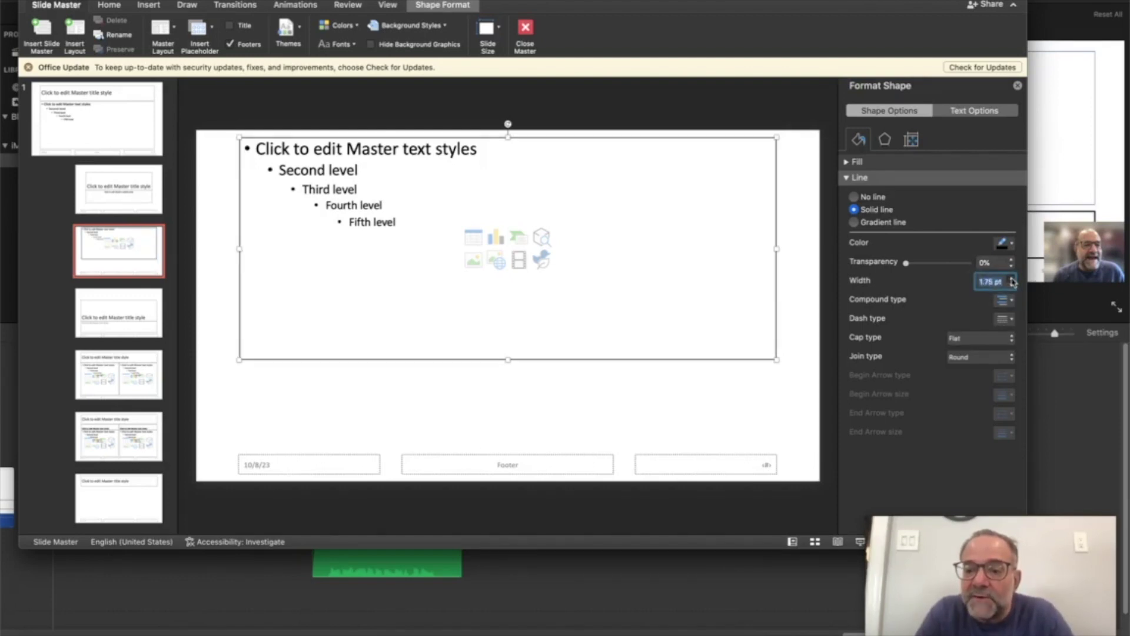
left_click(1012, 278)
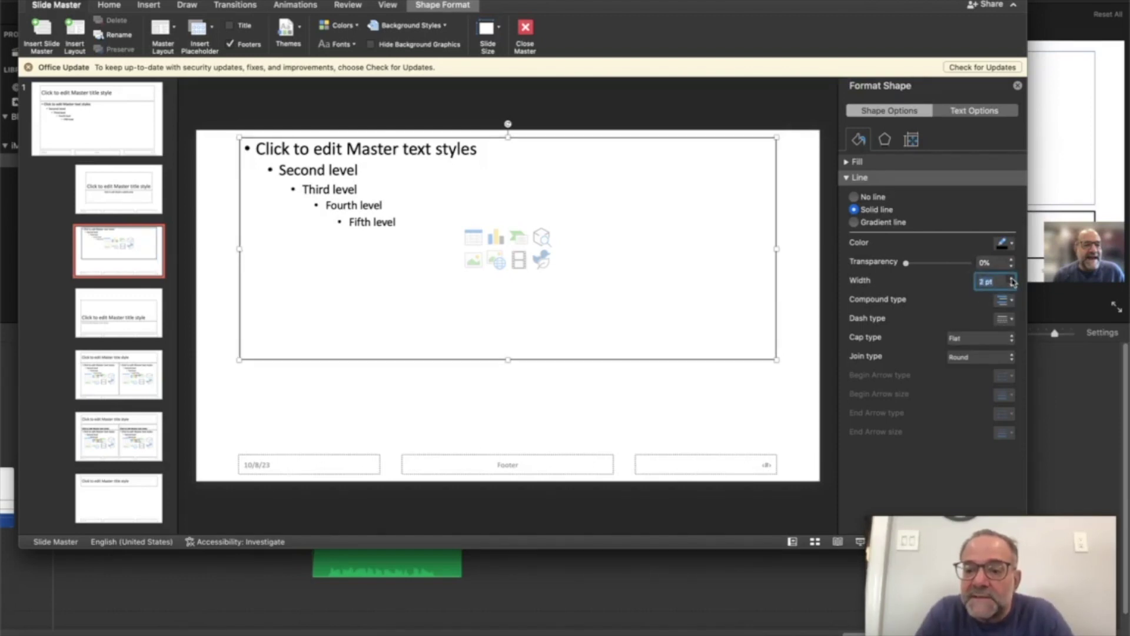
left_click(796, 385)
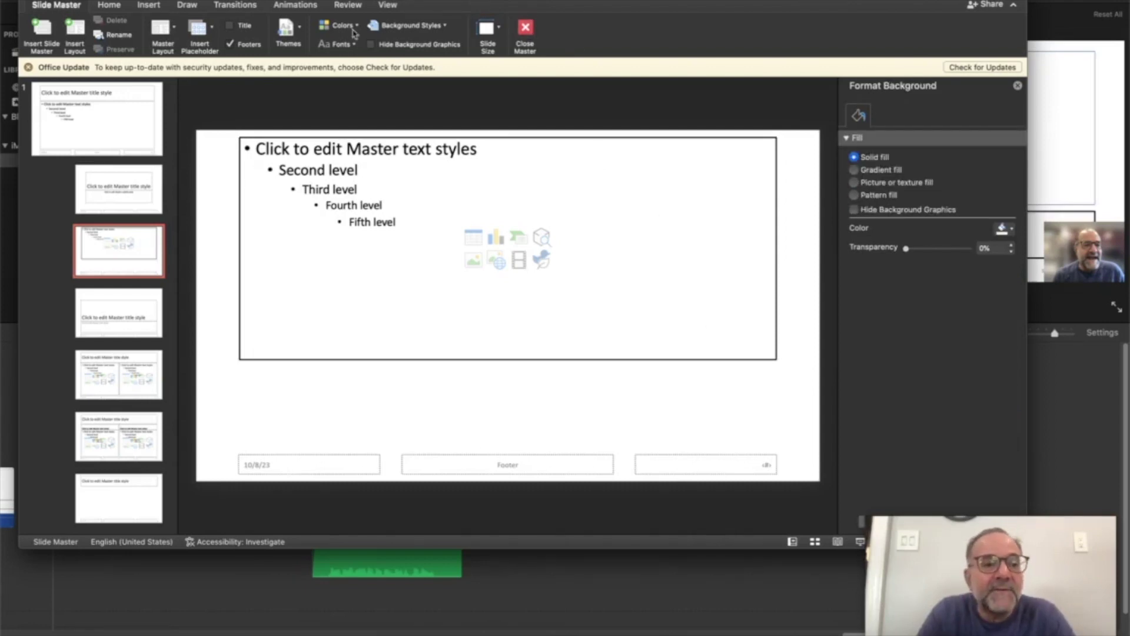
Draw a 0.57-inch-tall text box beneath the picture box, matching its width.
left_click(150, 6)
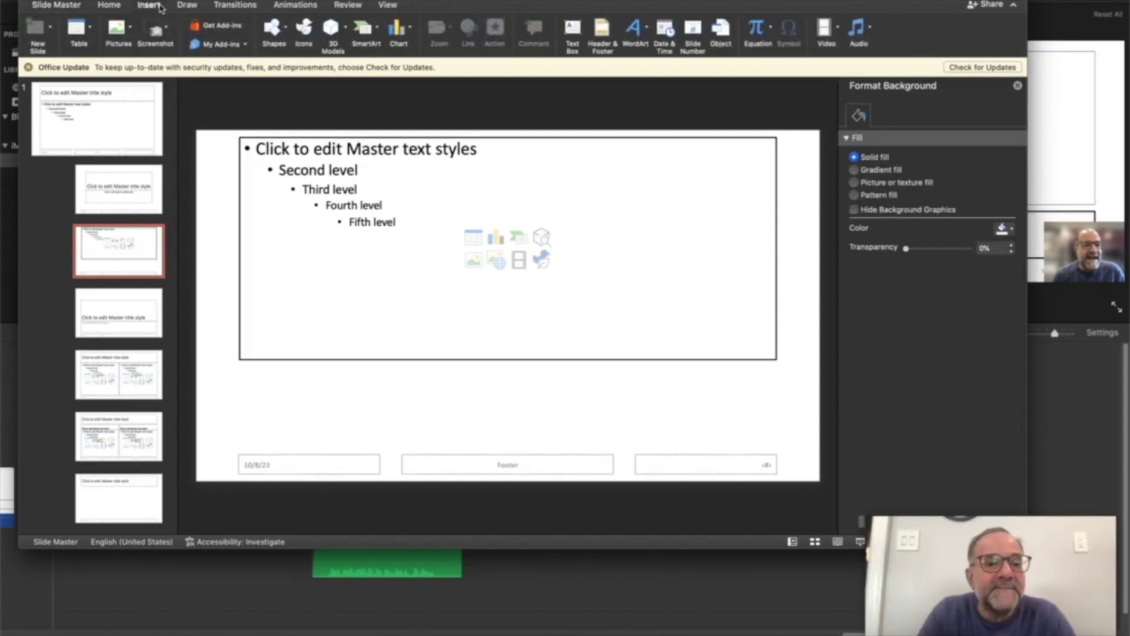
left_click(569, 32)
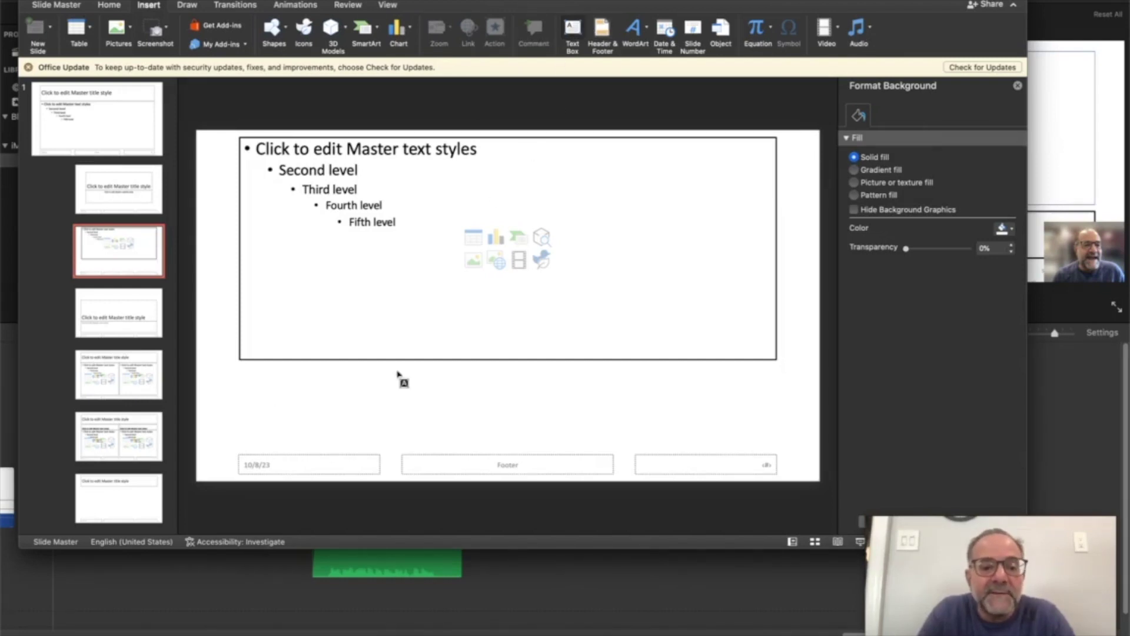
left_click_drag(398, 371, 243, 381)
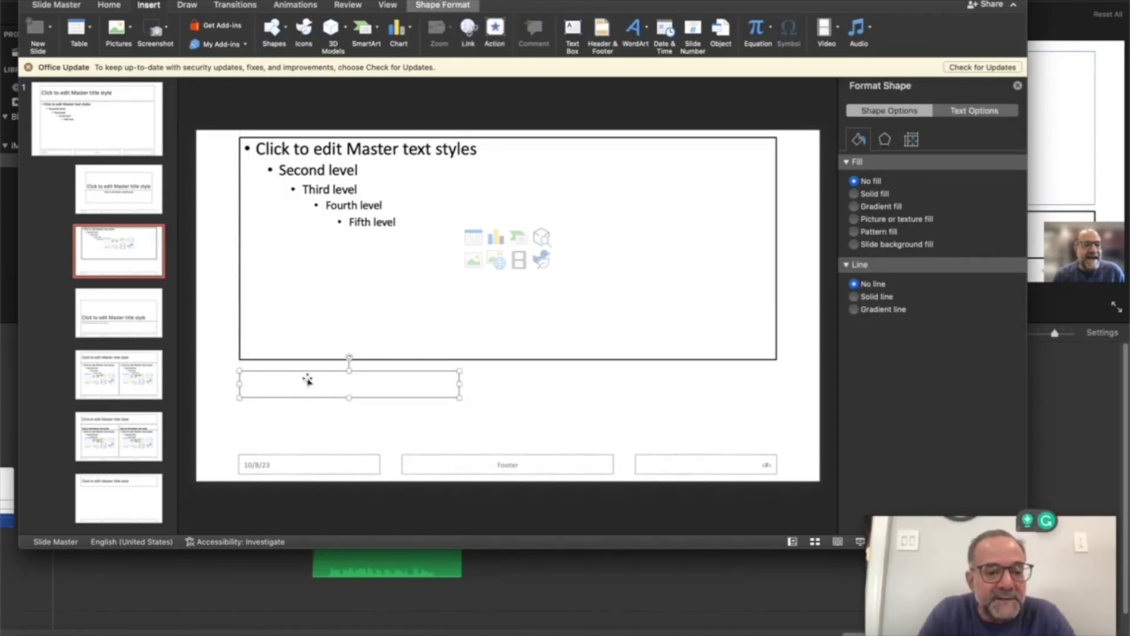
left_click_drag(460, 383, 776, 398)
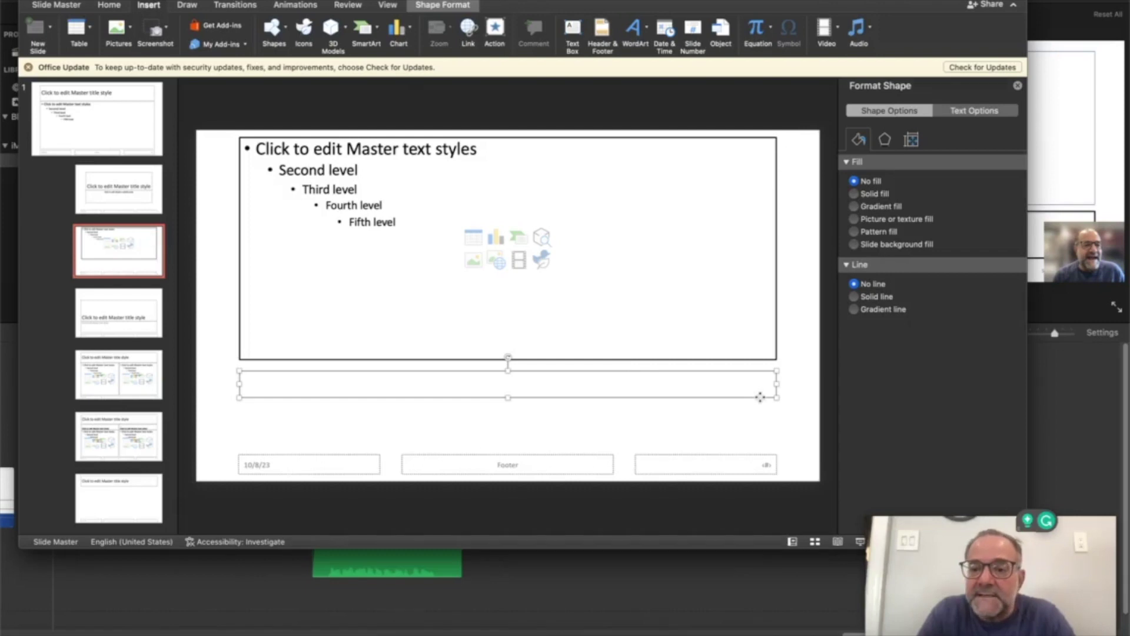
Give the notes text box a solid, thicker black outline.
left_click(854, 296)
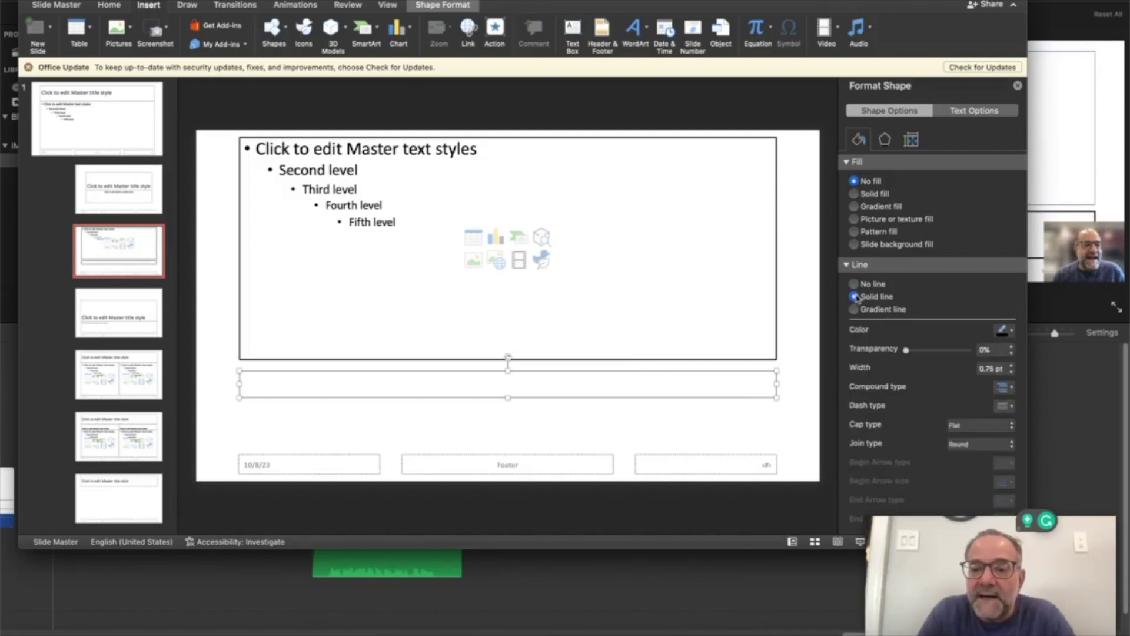
left_click(1009, 367)
left_click(806, 431)
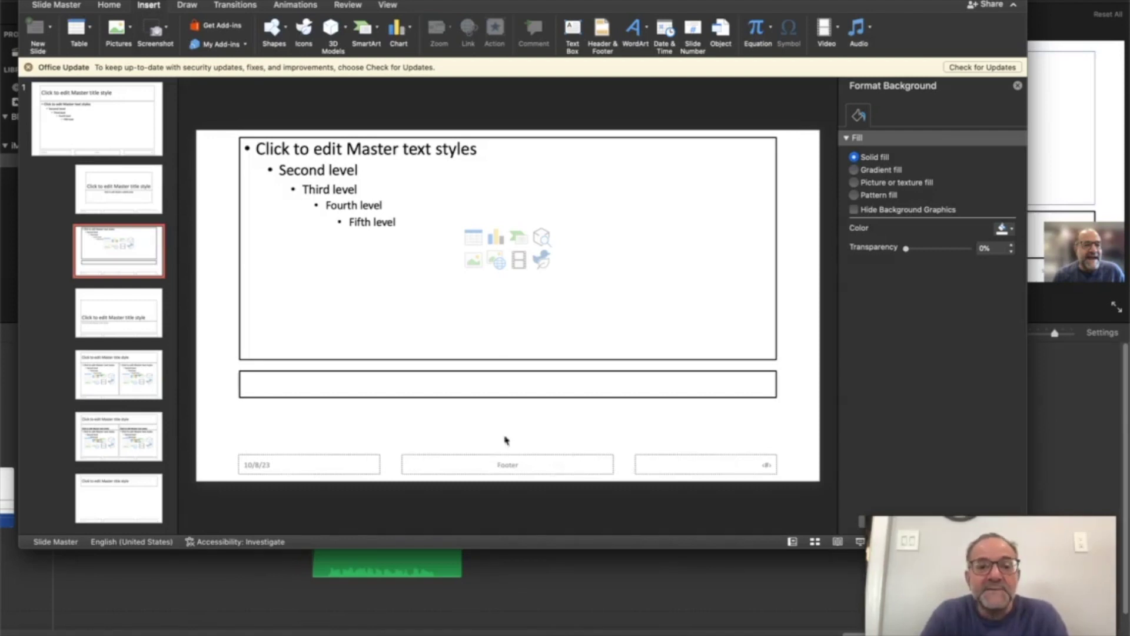
left_click(602, 30)
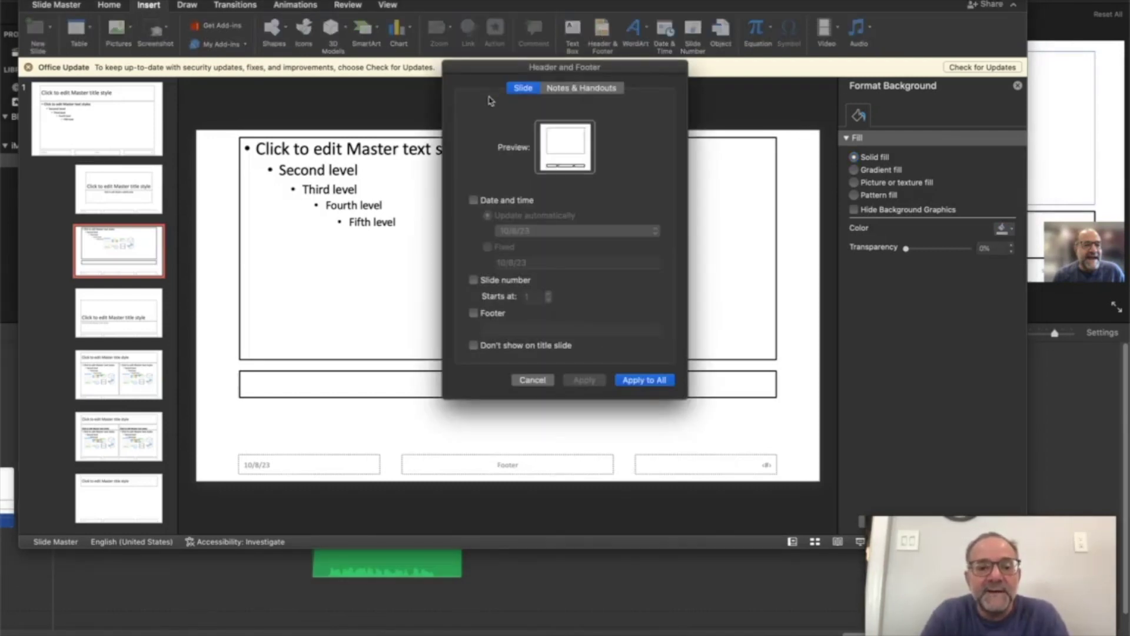
Turn on auto-updating date, slide number and footer, applied to all slides.
left_click(473, 200)
left_click(474, 280)
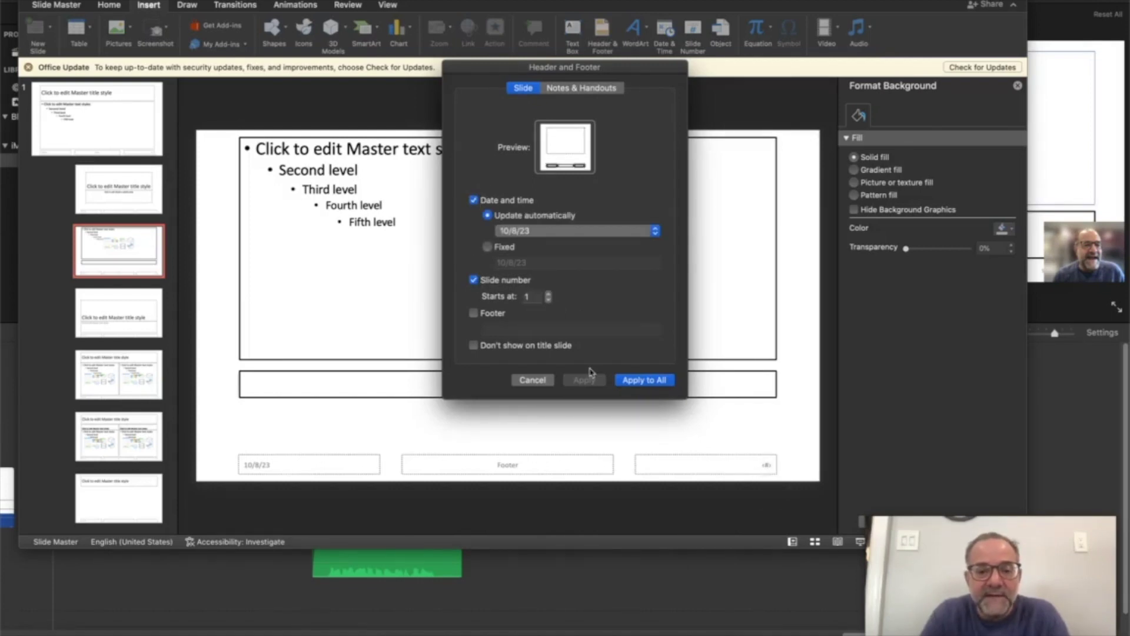
left_click(473, 313)
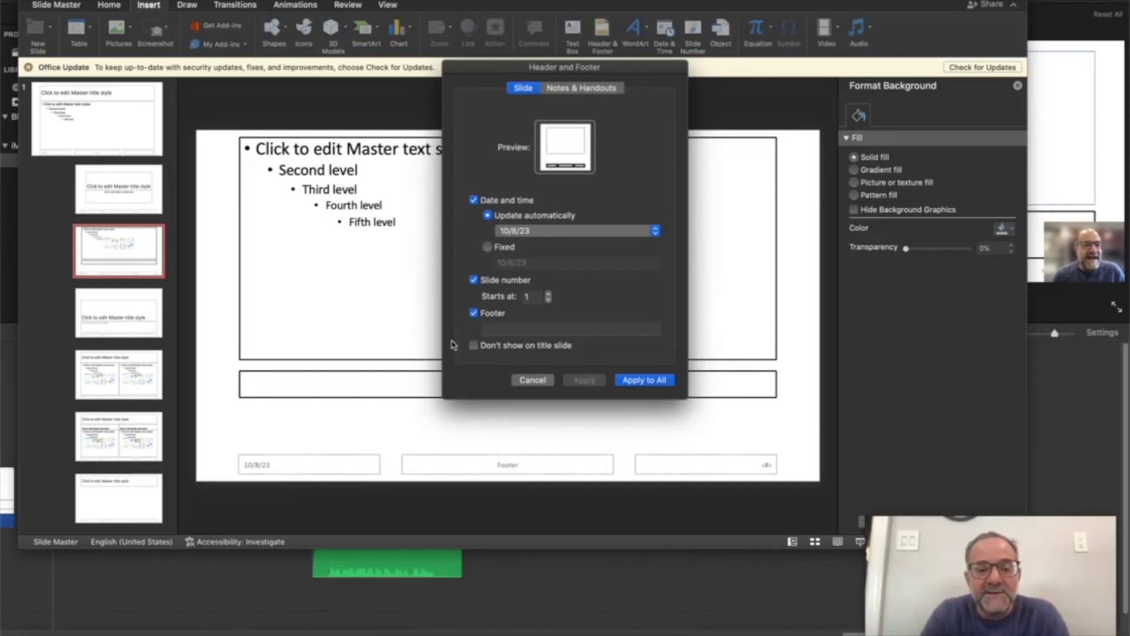
left_click(645, 381)
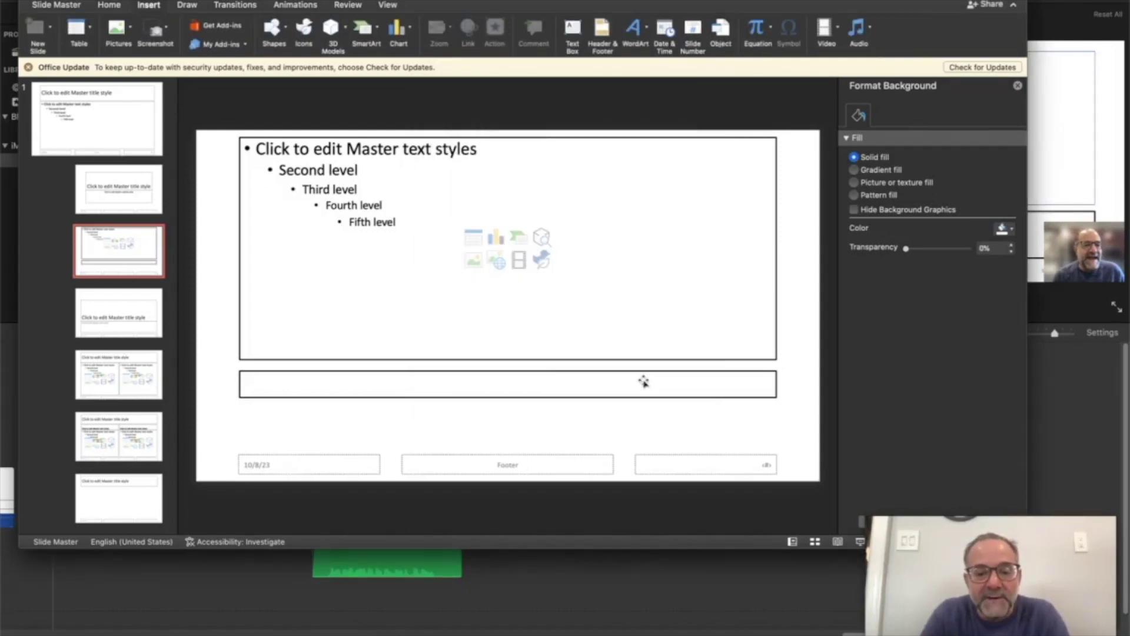
Enter footer text 'SEO' and prefix the slide number box with 'Scene #. Shot #.'.
left_click(510, 465)
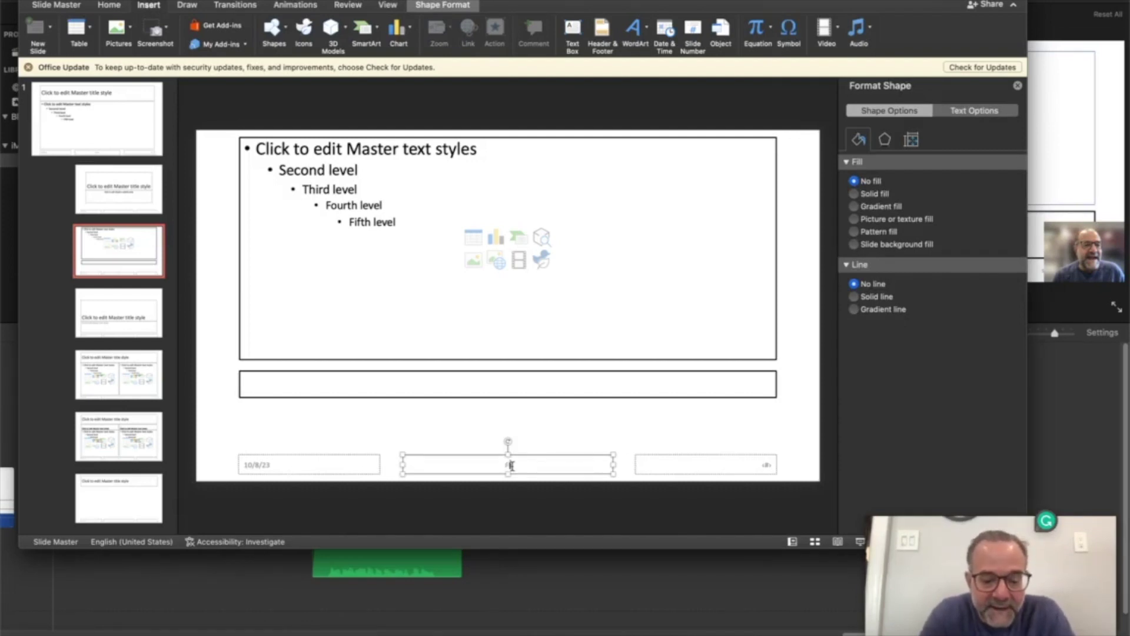
type("SEO")
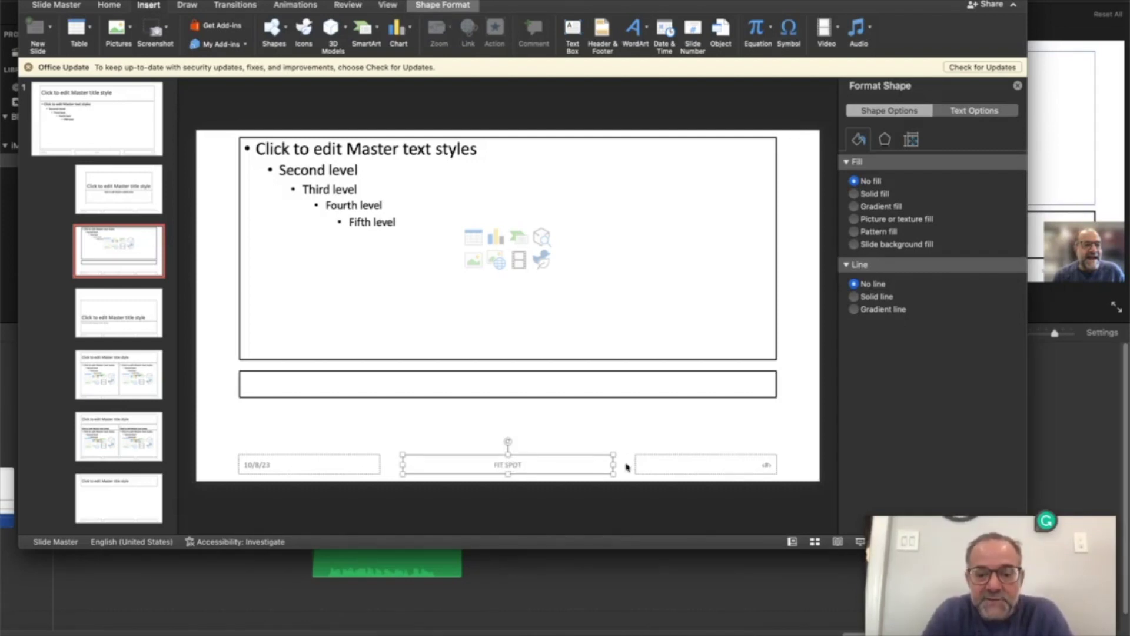
left_click(643, 462)
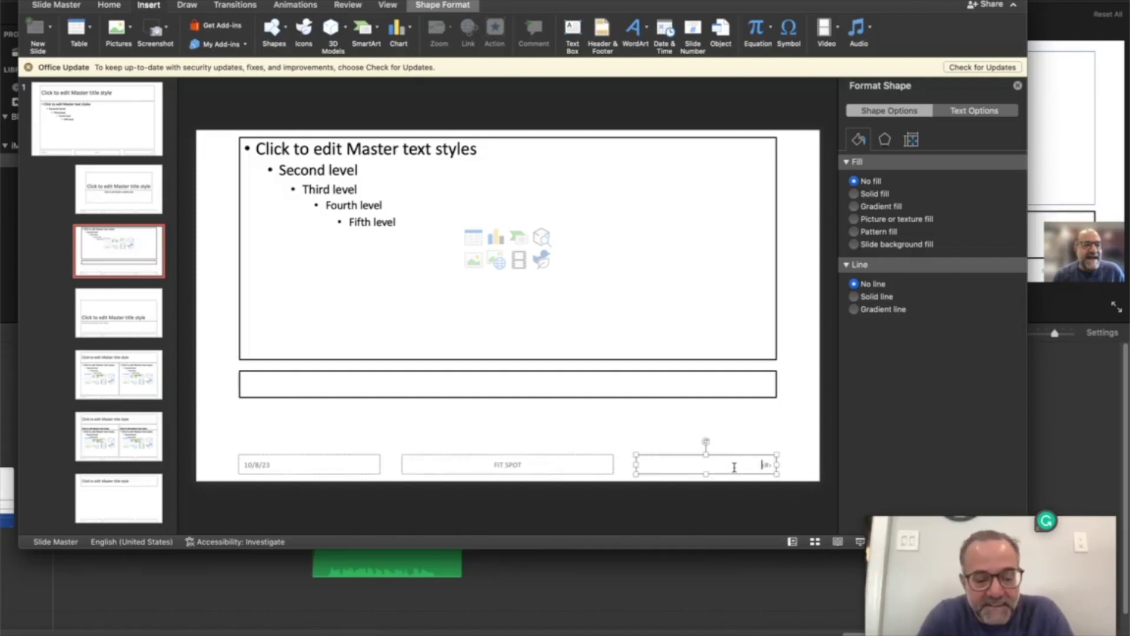
type("Scene #.   Shot #.")
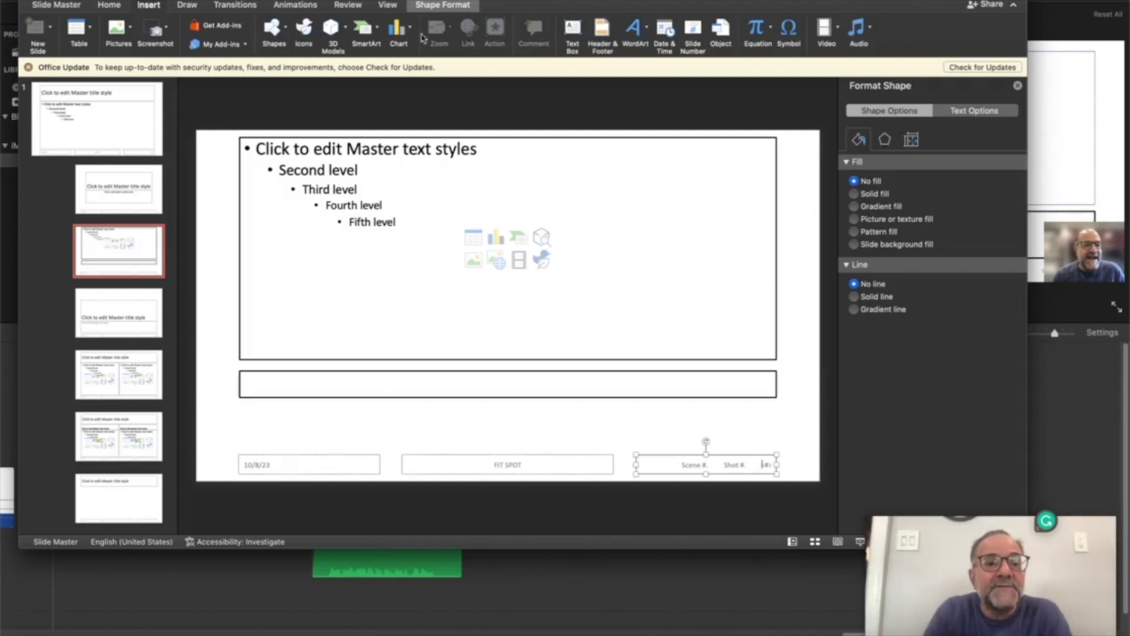
Close Slide Master for Normal view and browse Online Pictures and Icons for the picture box.
left_click(387, 5)
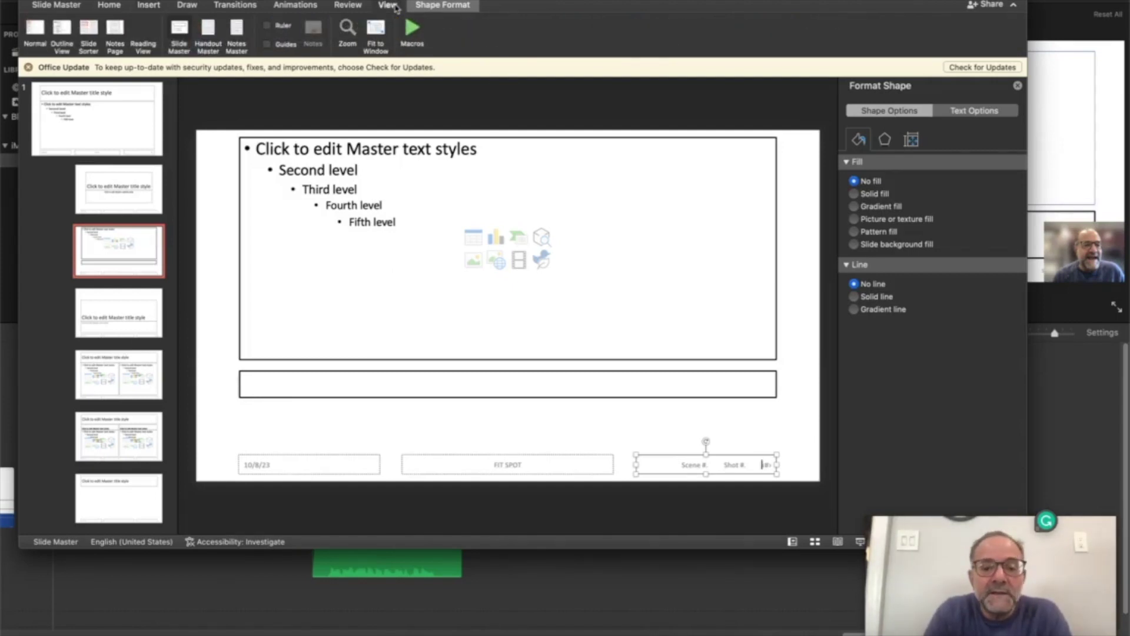
left_click(38, 31)
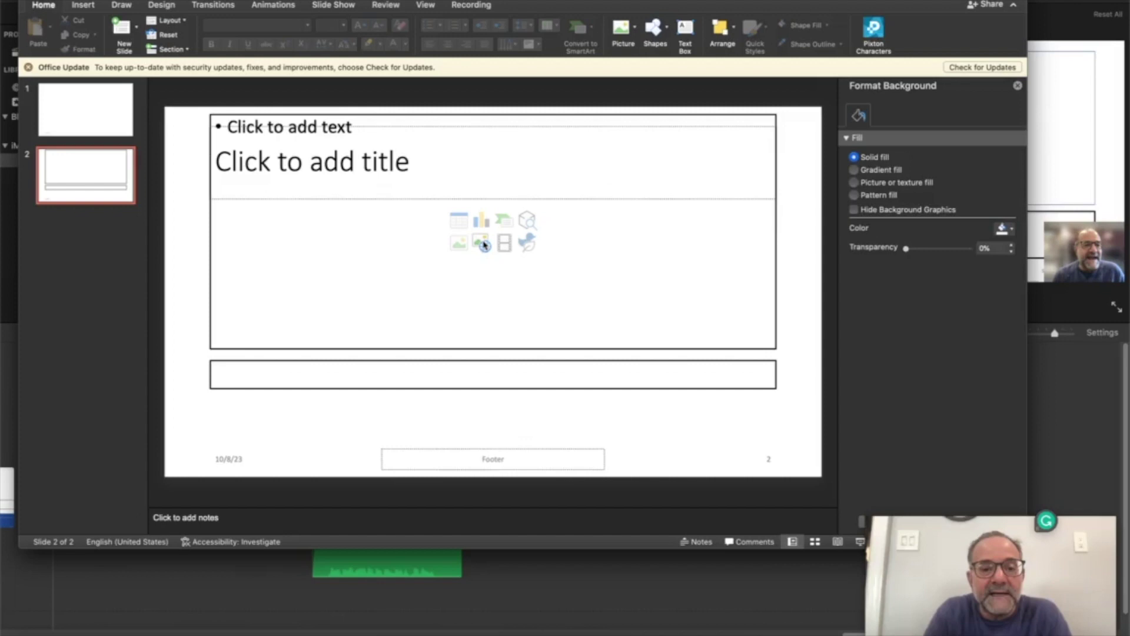
left_click(483, 244)
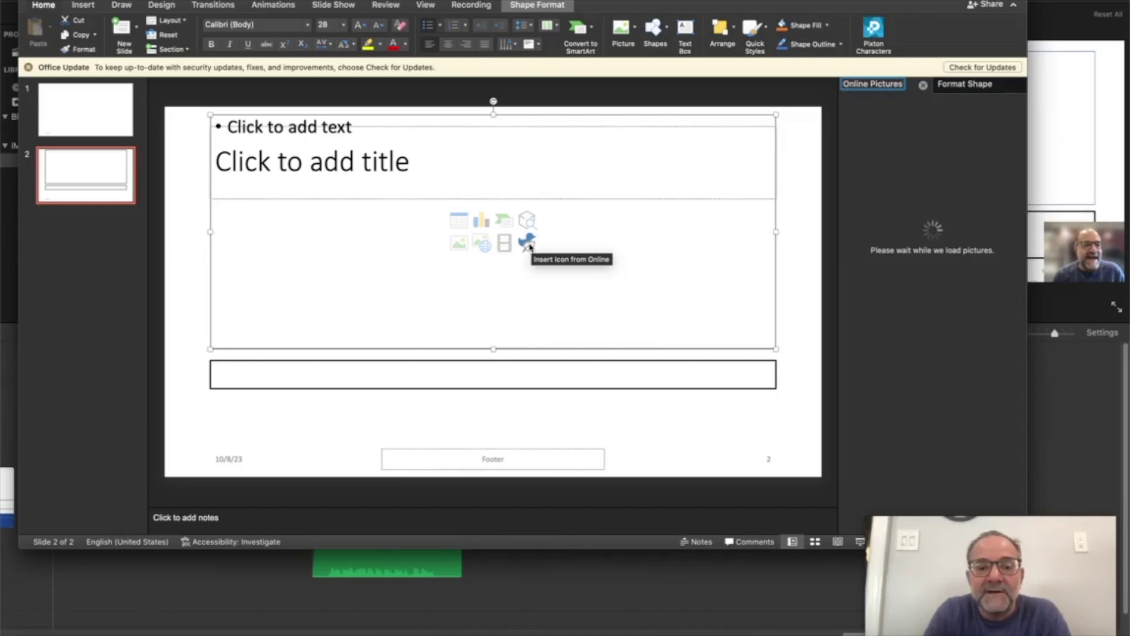
left_click(527, 243)
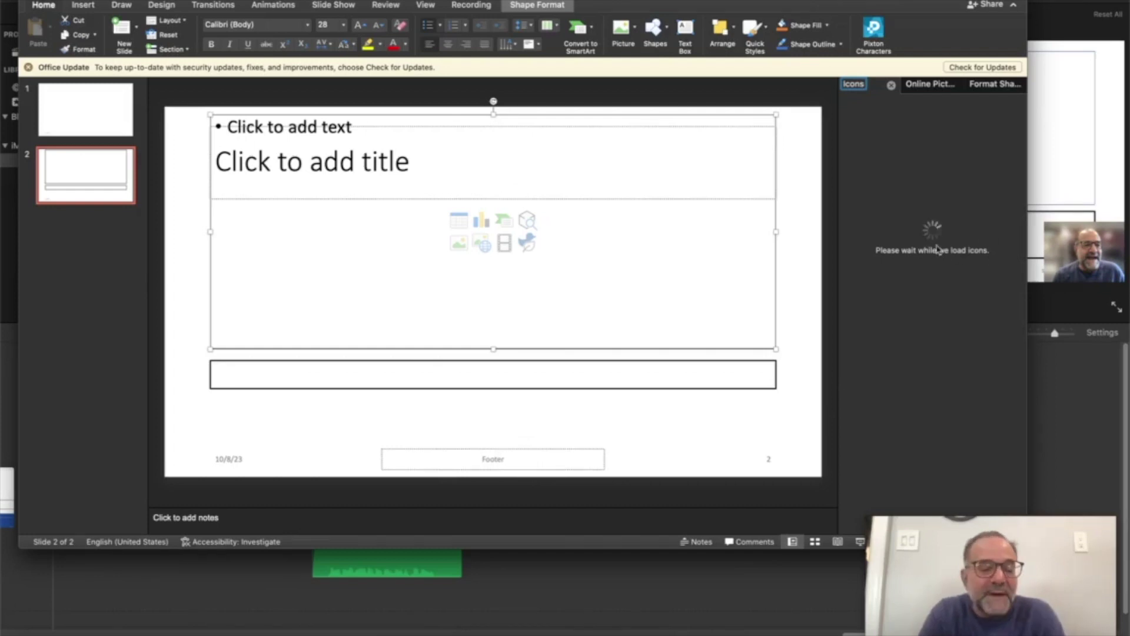
mouse_move(987, 574)
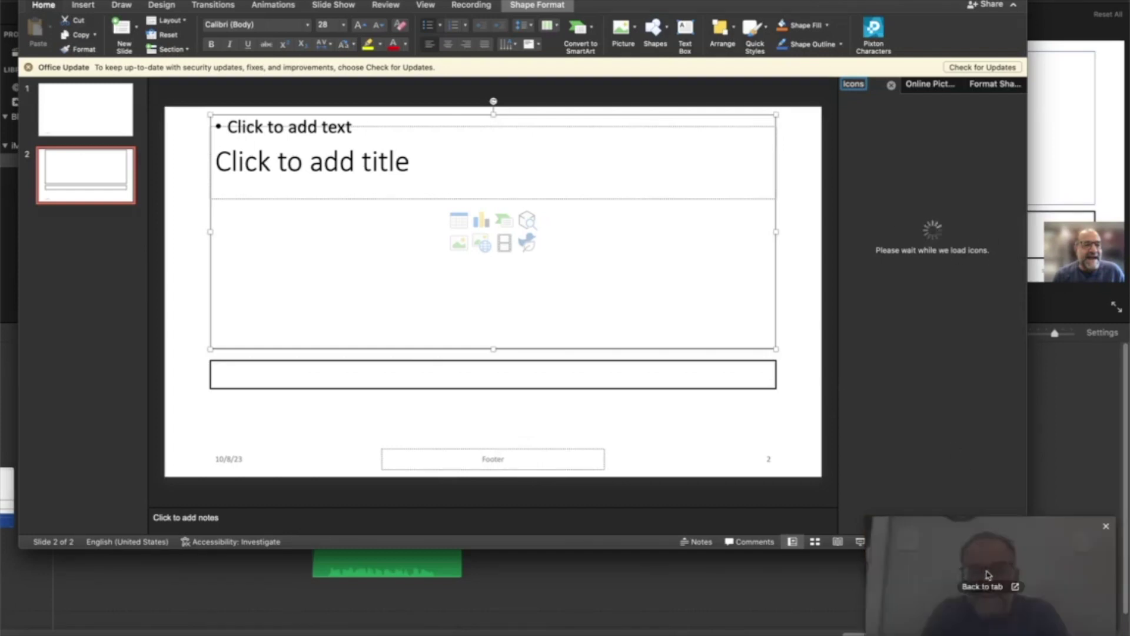
left_click(94, 173)
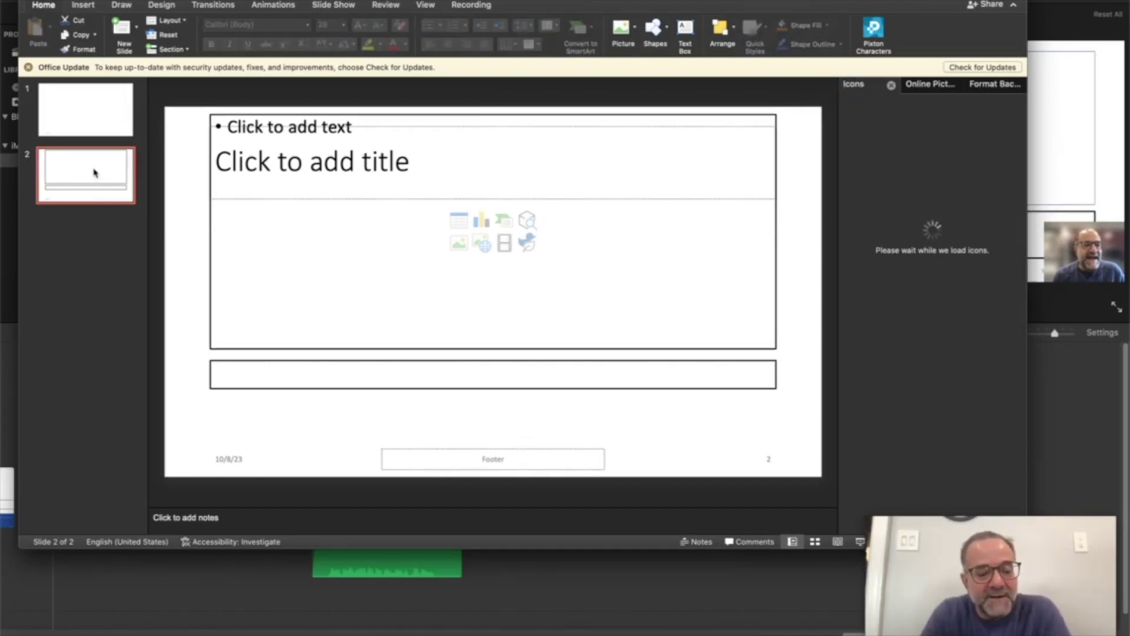
Duplicate slide 2 as slide 3 and apply the Storyboard layout to it.
key("ctrl+c")
key("ctrl+v")
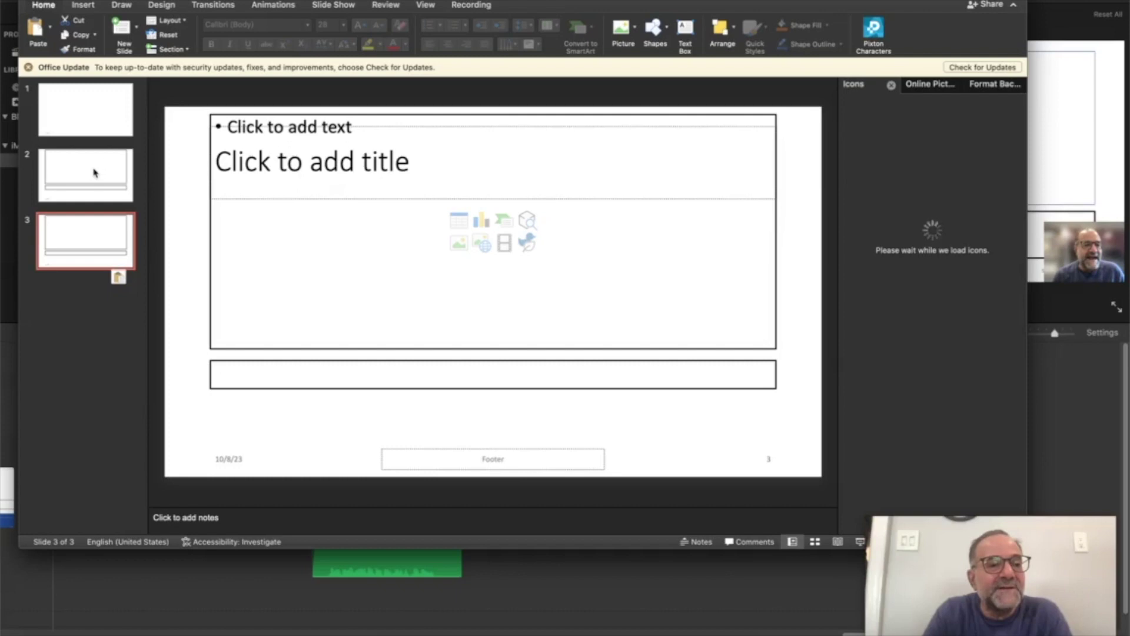
left_click(139, 29)
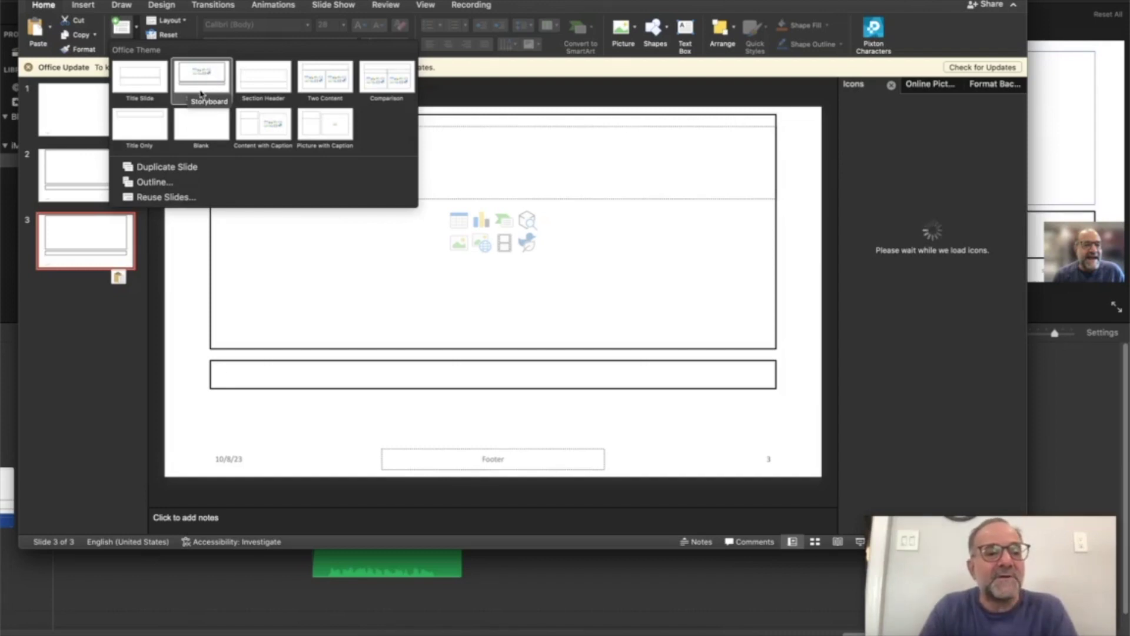
left_click(82, 373)
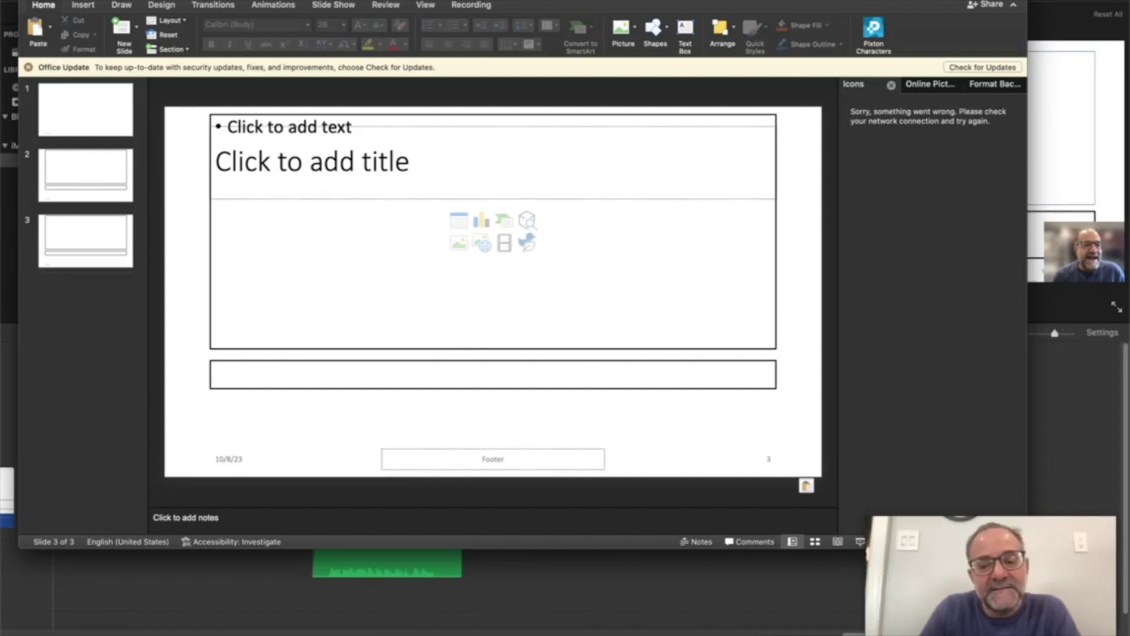
left_click(101, 1)
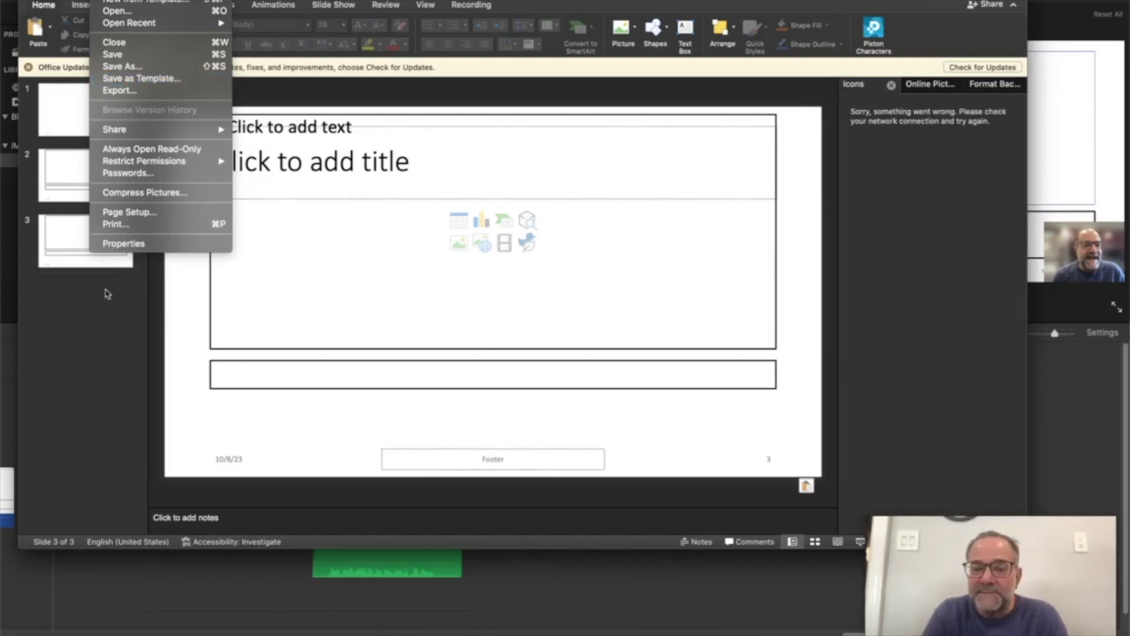
Use Insert > My Add-ins to reach the completed 12-slide storyboard deck at its title slide.
left_click(76, 6)
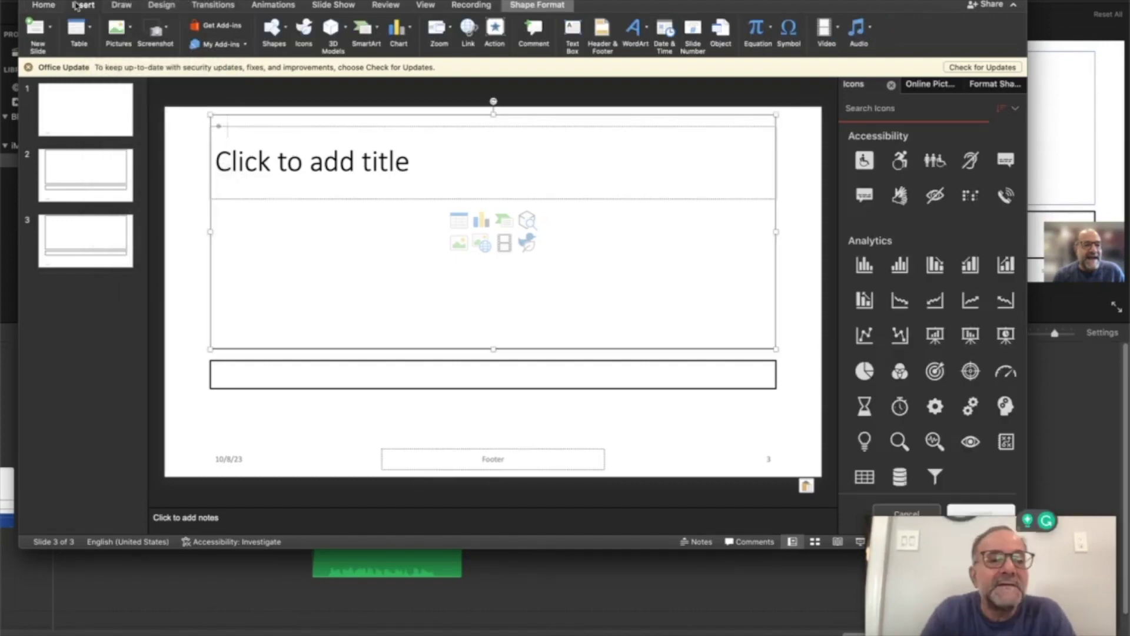
left_click(221, 44)
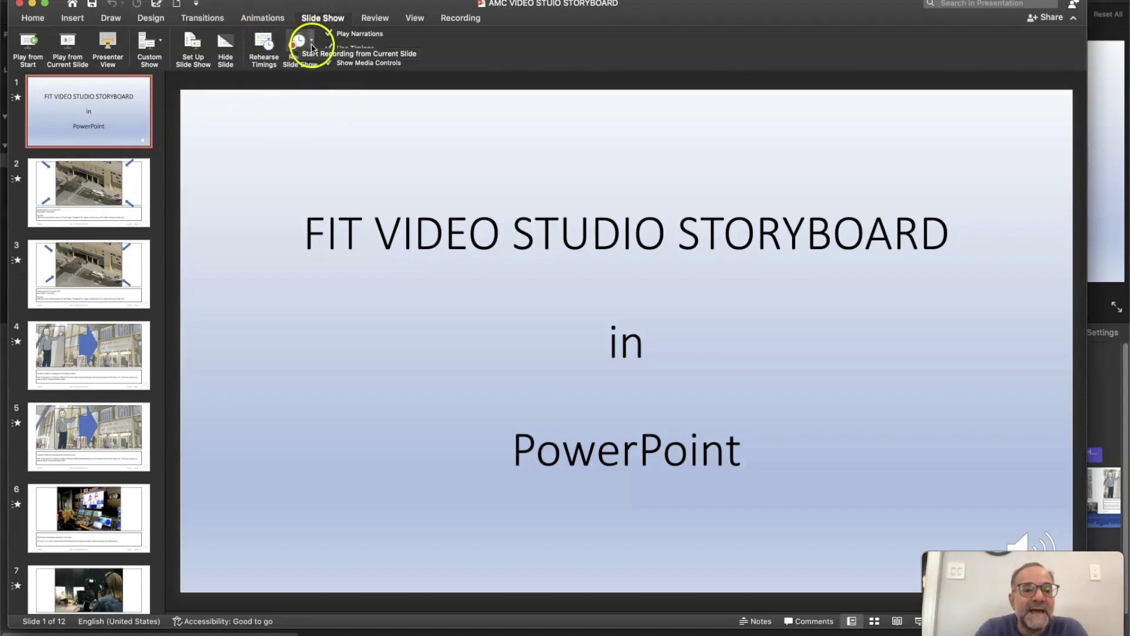
left_click(311, 47)
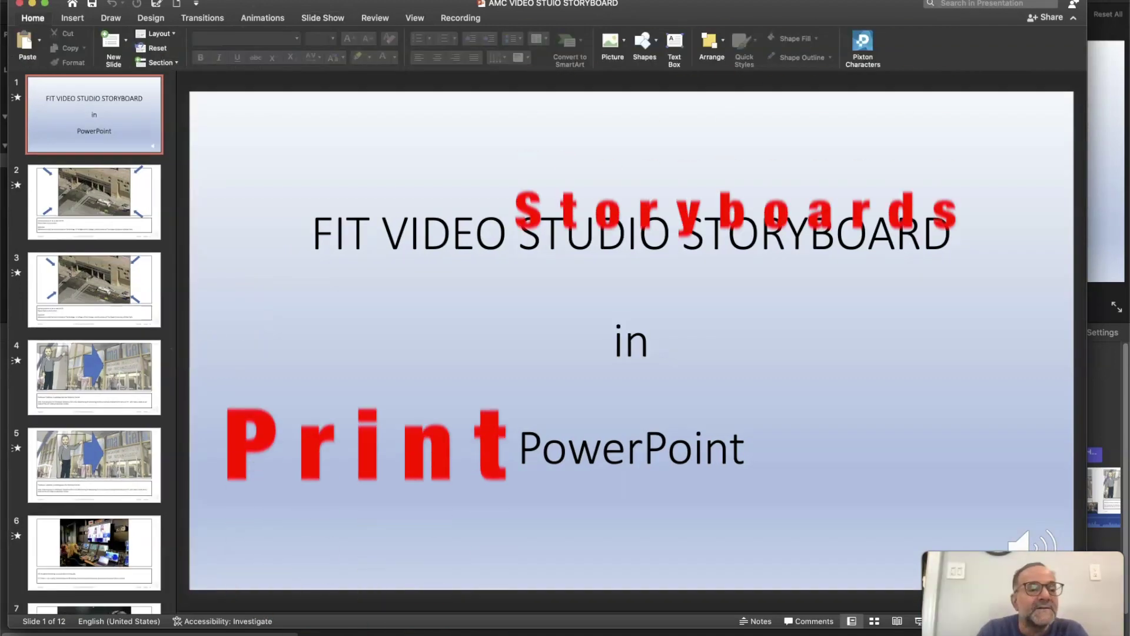
left_click(98, 1)
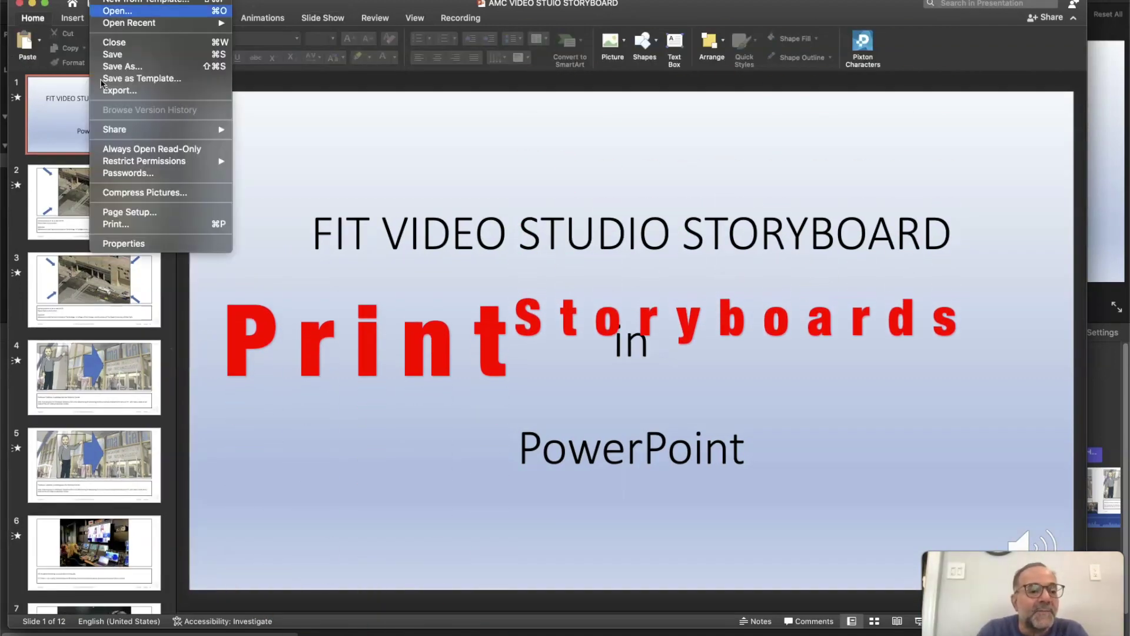
Set the print layout to Handouts with 6 slides per page for all 12 slides.
left_click(109, 225)
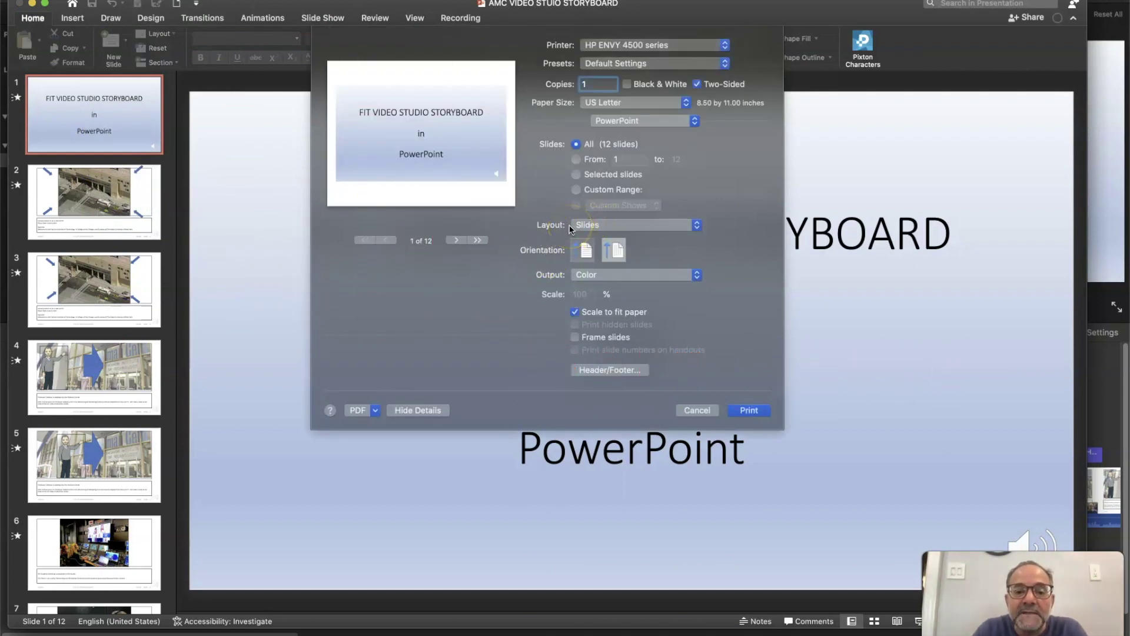
left_click(695, 227)
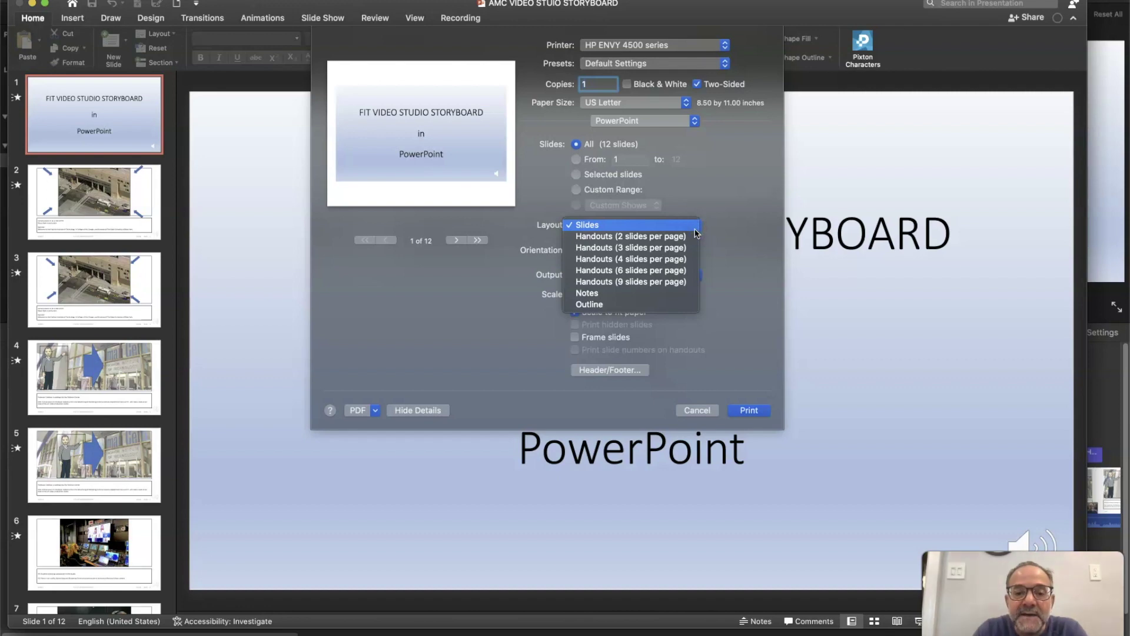
left_click(678, 268)
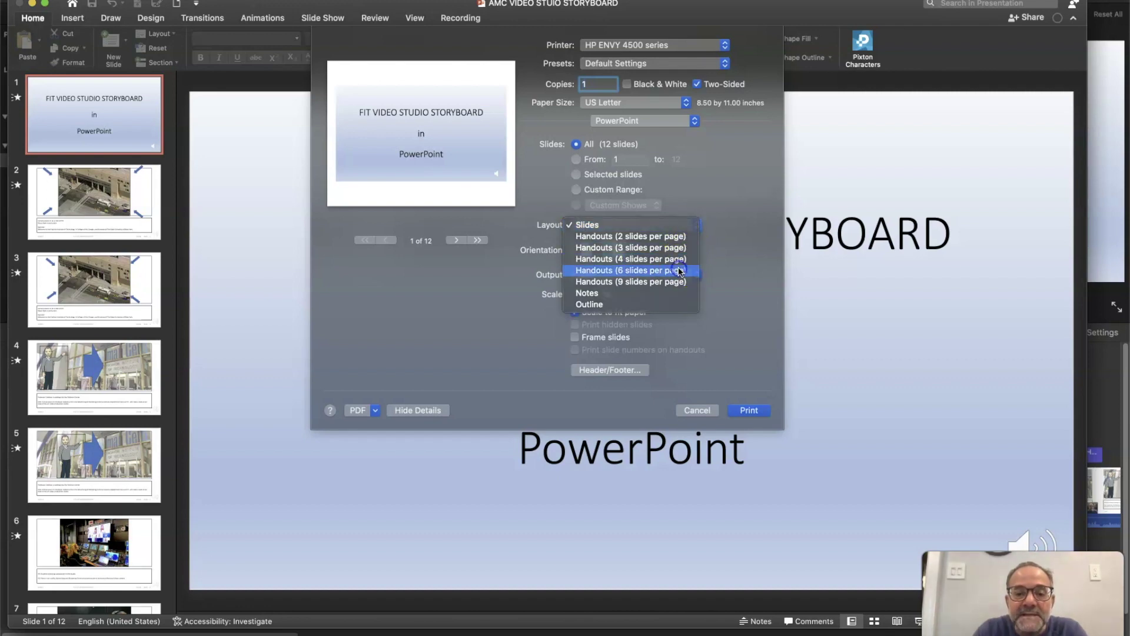